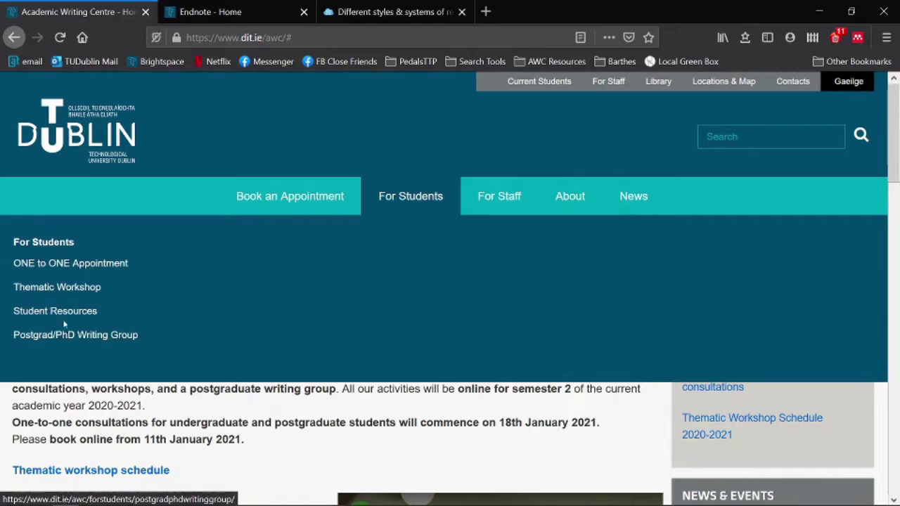
Open the Postgraduate section of the Academic Writing Centre's student resources and look through its videos, including Plagiarism and Key Competencies in Academic Writing.
left_click(40, 315)
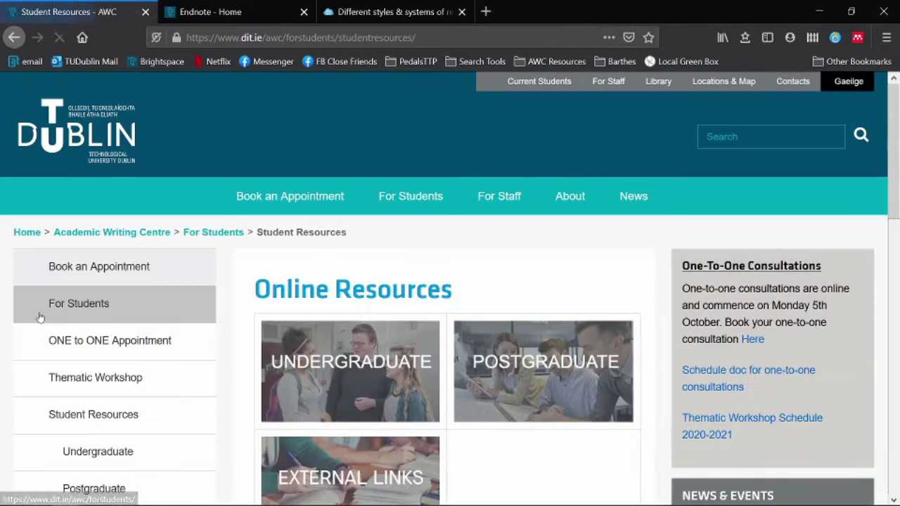
left_click(559, 375)
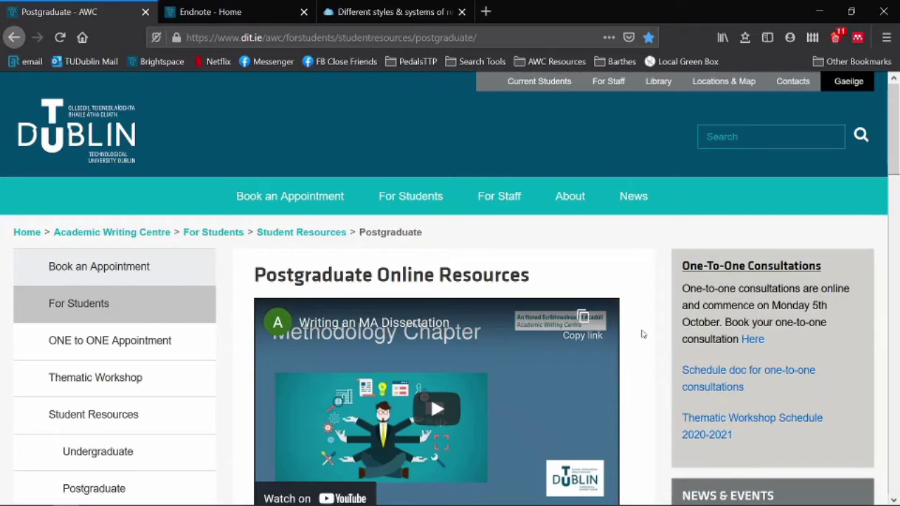
scroll(641, 334, "down", 15)
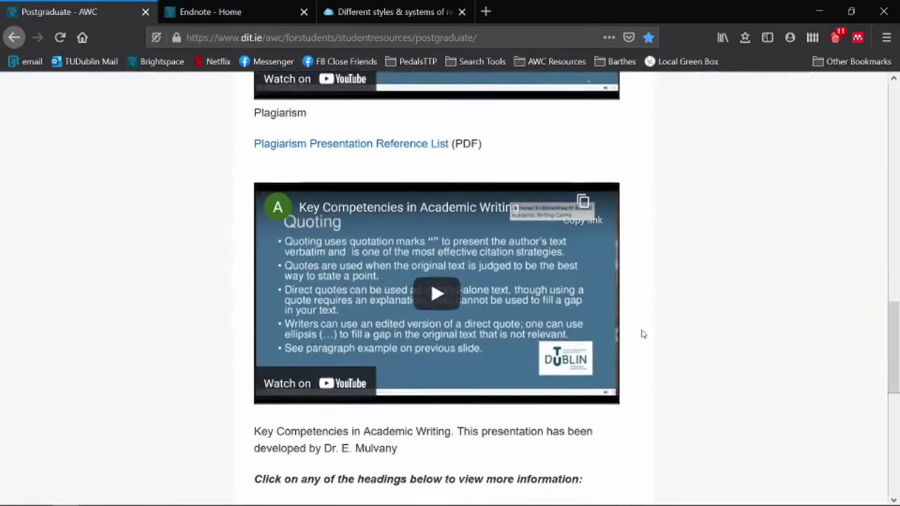
scroll(641, 334, "down", 6)
scroll(641, 330, "up", 7)
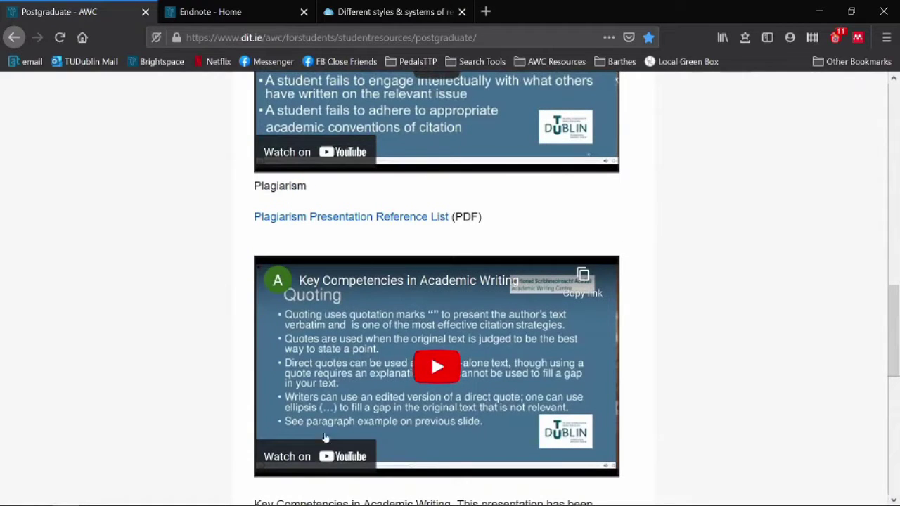
Look through the library's Endnote page, including how to access Endnote and why to use it.
mouse_move(225, 498)
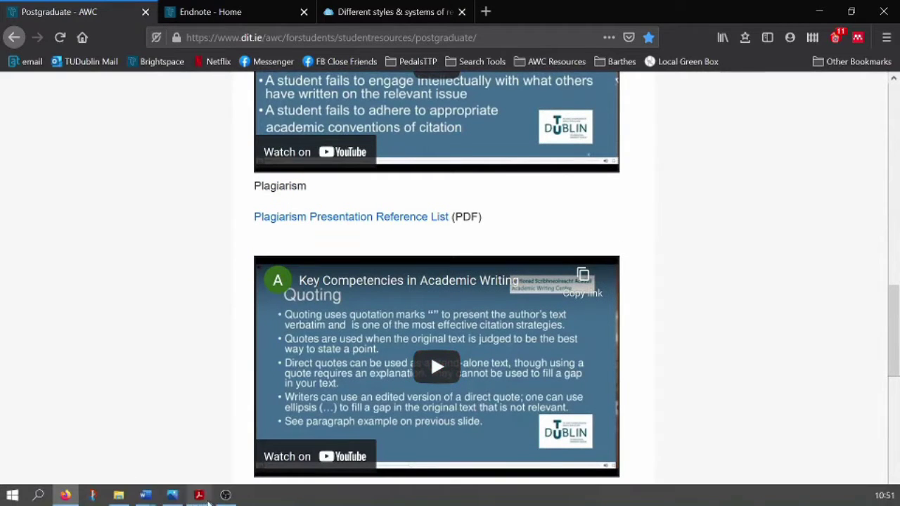
left_click(172, 495)
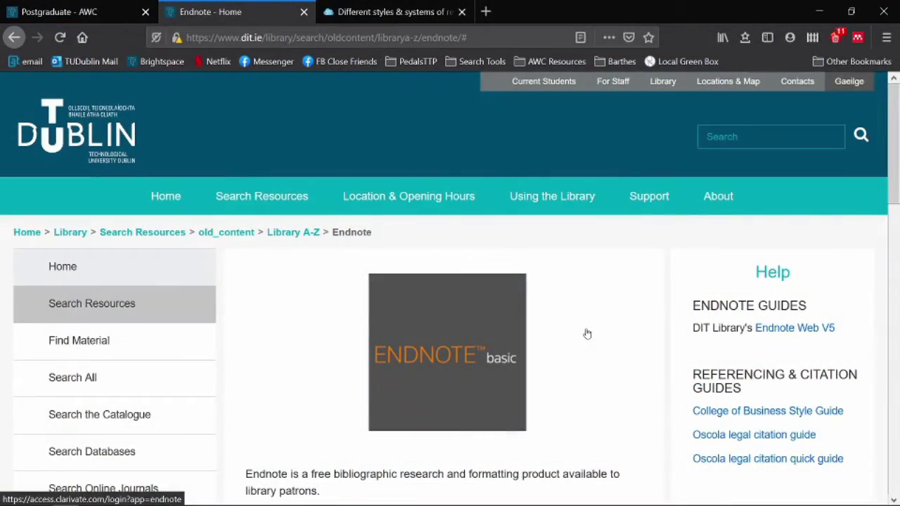
scroll(587, 333, "down", 5)
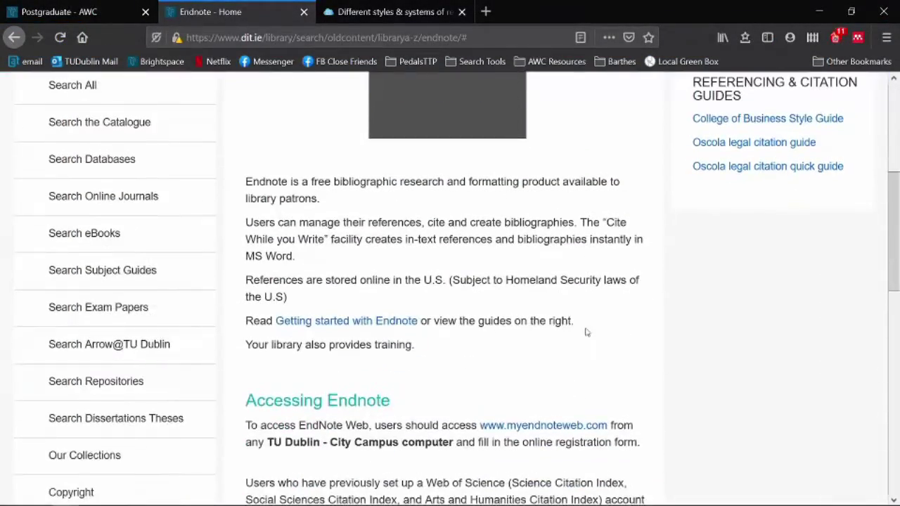
scroll(587, 333, "down", 2)
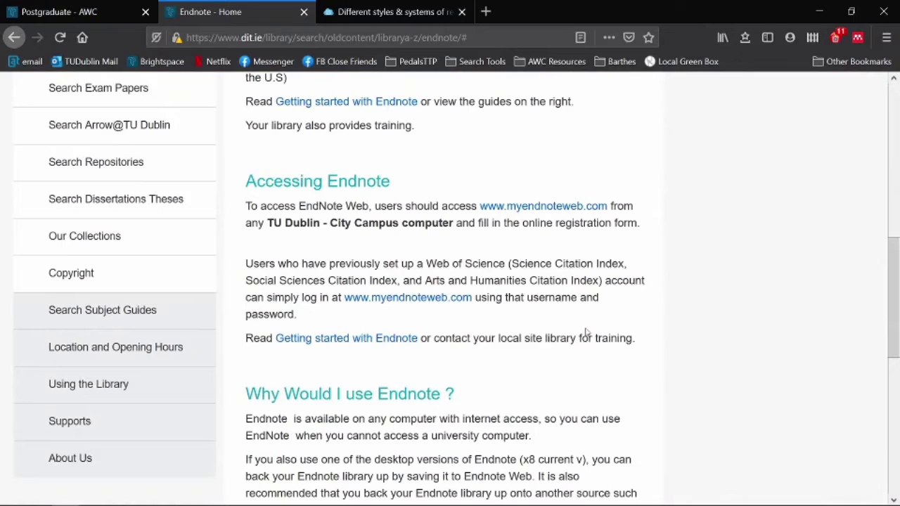
scroll(587, 333, "up", 7)
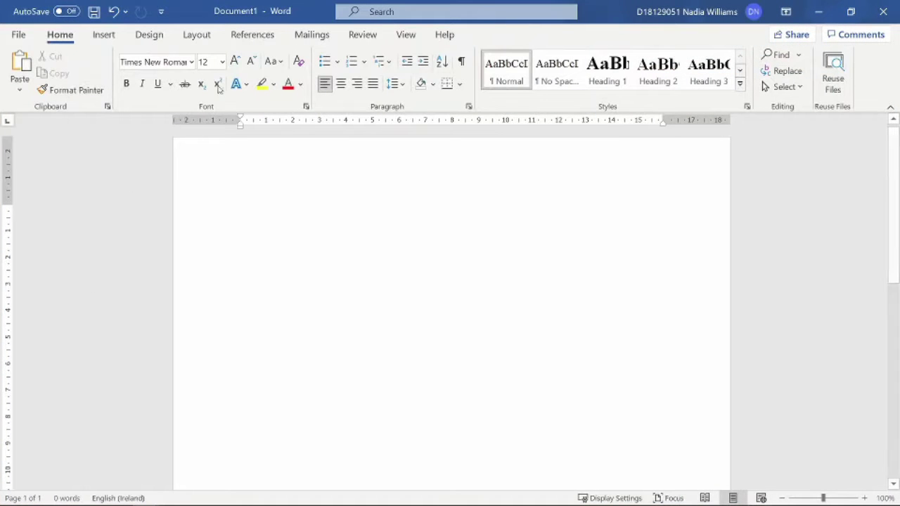
Switch to Word and set the citation and bibliography style of the blank document to APA Sixth Edition.
left_click(242, 35)
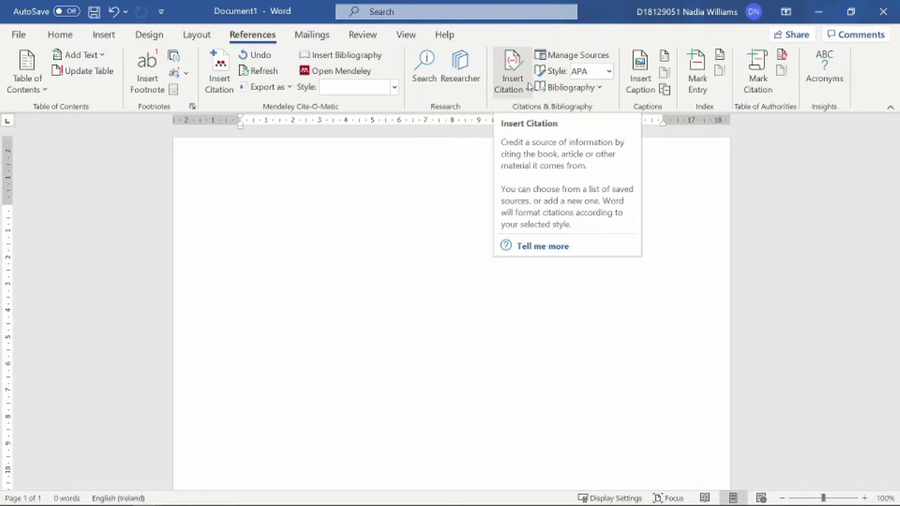
left_click(609, 73)
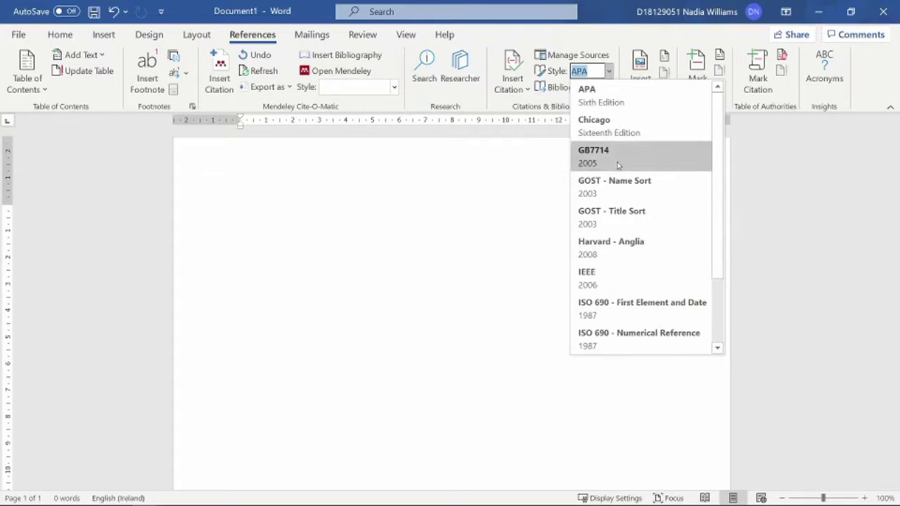
left_click(612, 104)
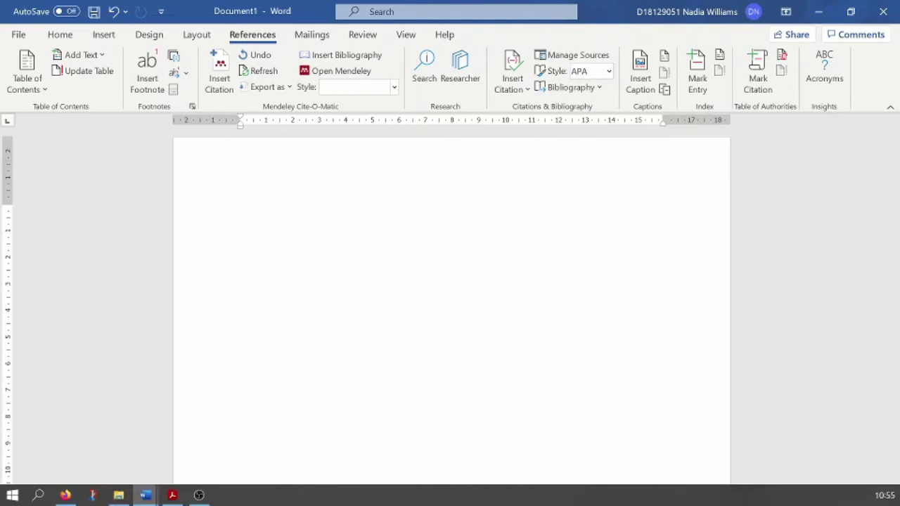
Switch to Firefox, close the Endnote and referencing styles pages, and close the browser window.
left_click(65, 495)
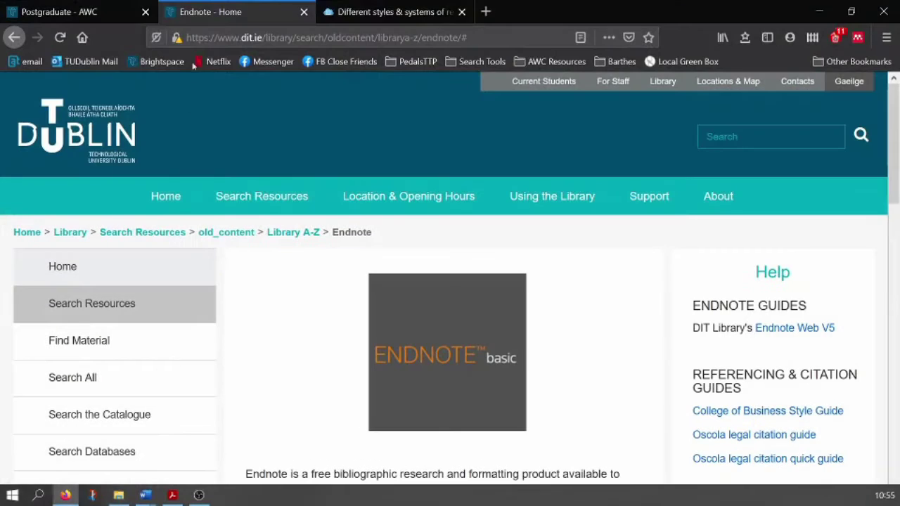
left_click(304, 12)
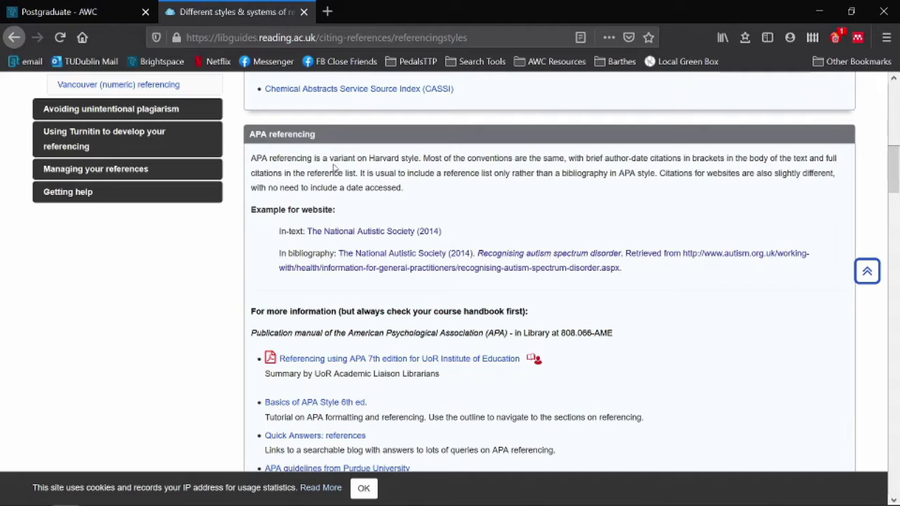
left_click(303, 13)
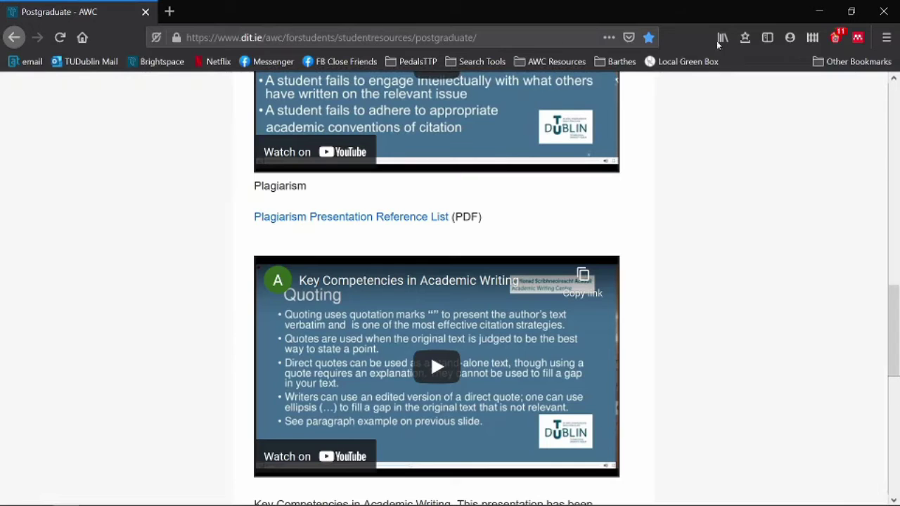
left_click(880, 20)
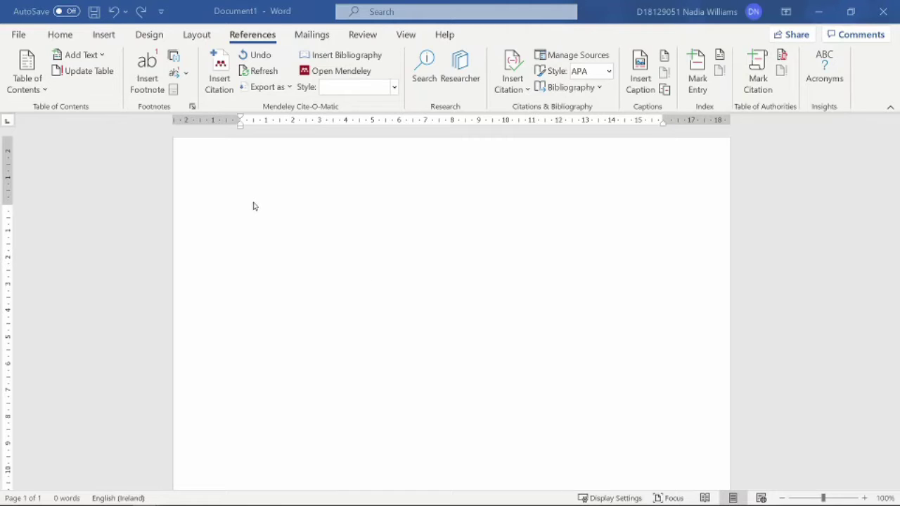
Add the passage beginning "The Sausseurian model of semiotics is dyadic" and ending "Together, these constitute the sign." to the Word document.
type("The Sausseurian model of semiotics is dyadic, in other words, it has two components: the signifier, and the signified. Together, these constitute the sign.")
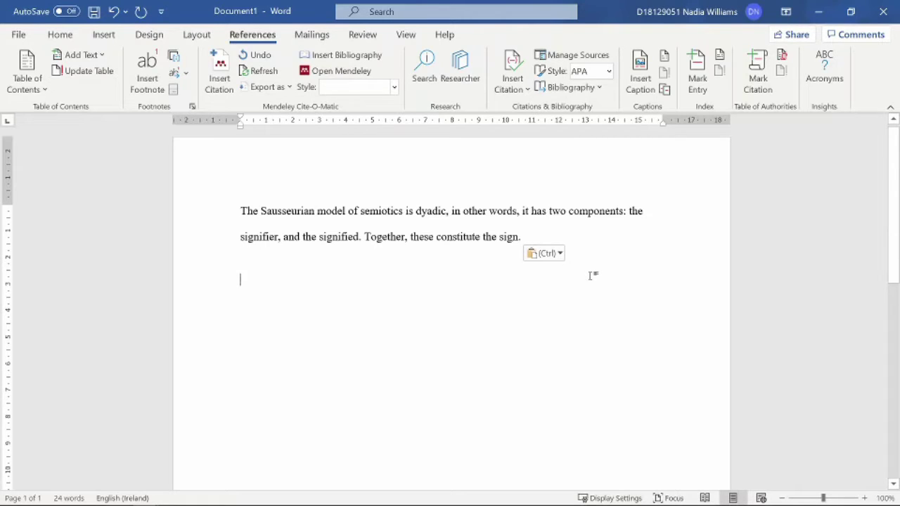
left_click(510, 90)
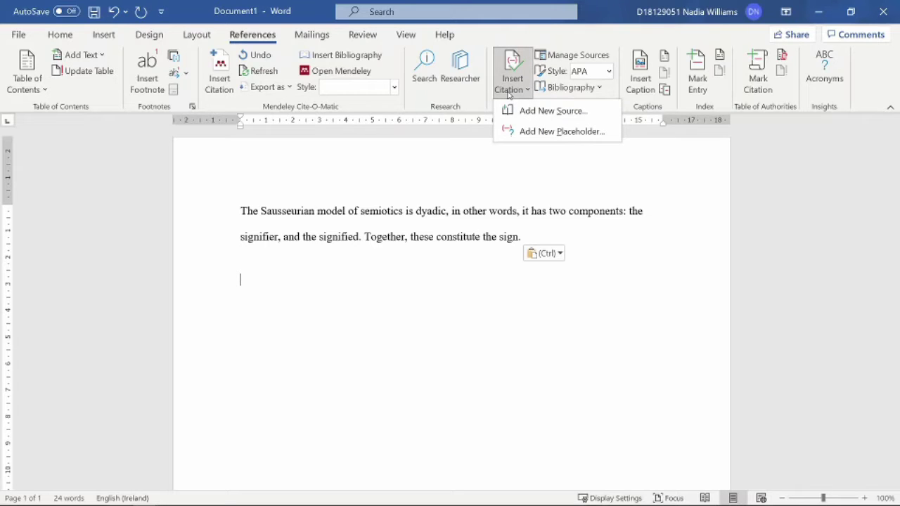
left_click(524, 111)
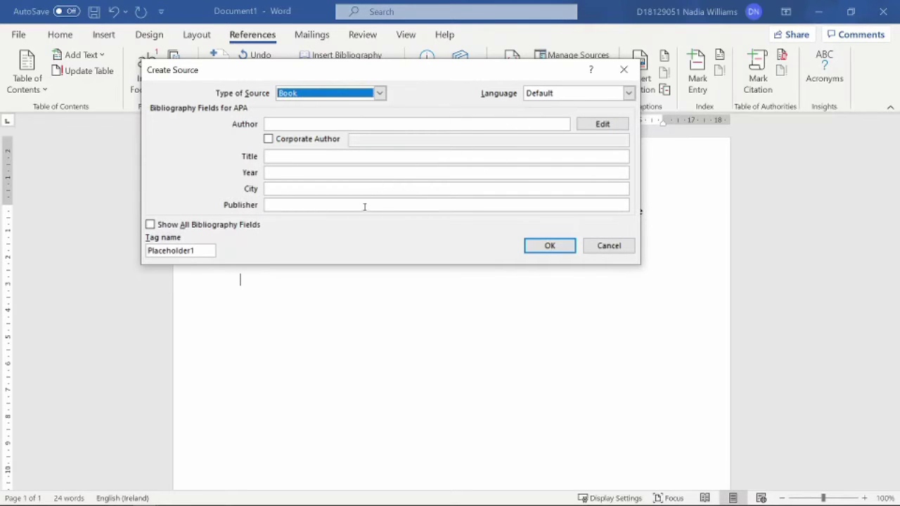
left_click(150, 226)
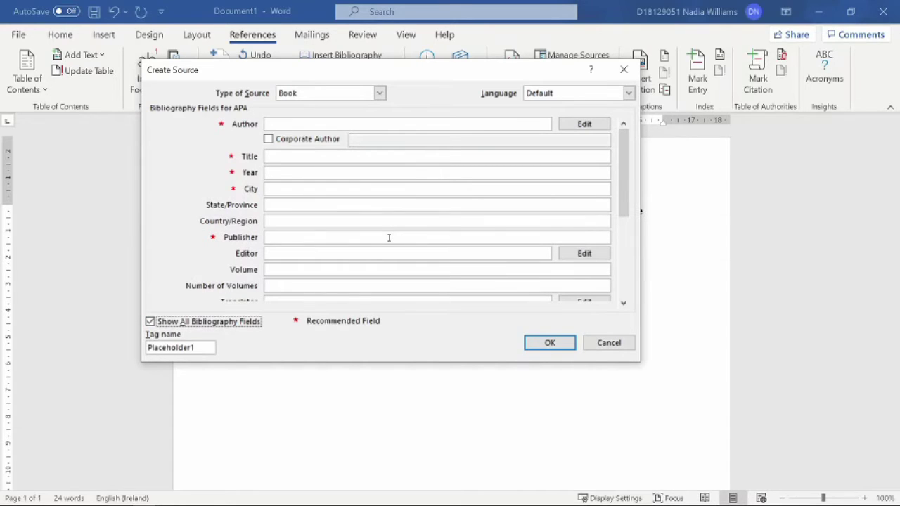
mouse_move(624, 172)
left_mouse_down()
mouse_move(622, 284)
mouse_move(630, 188)
left_mouse_up()
left_click(380, 94)
left_click(380, 94)
mouse_move(380, 109)
left_mouse_down()
mouse_move(379, 149)
mouse_move(379, 111)
left_mouse_up()
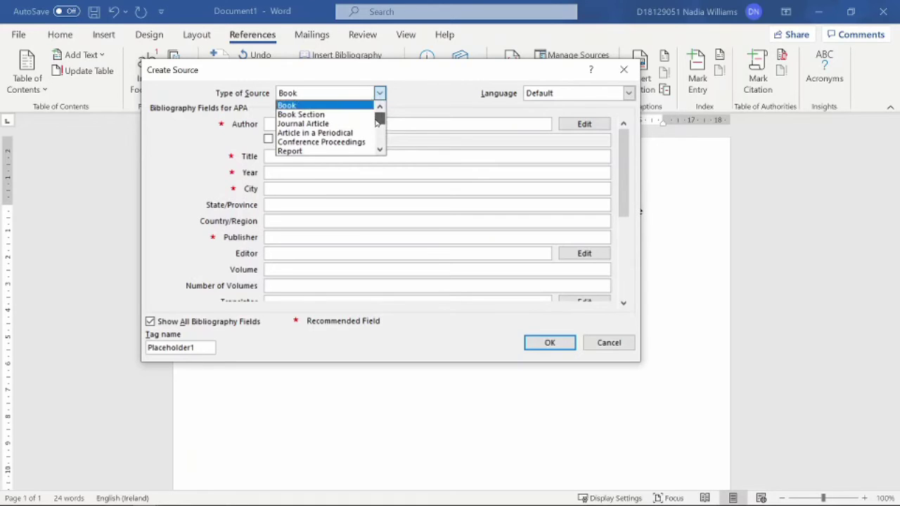
left_click(336, 105)
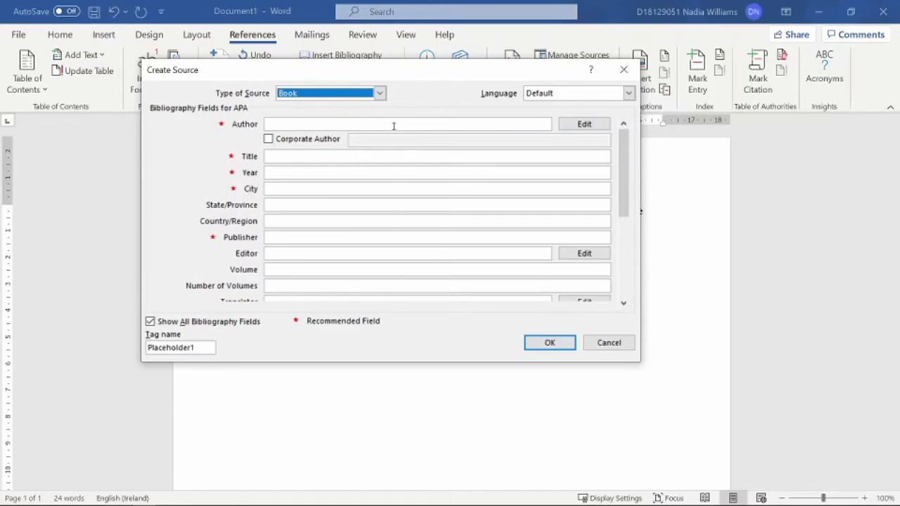
left_click(623, 69)
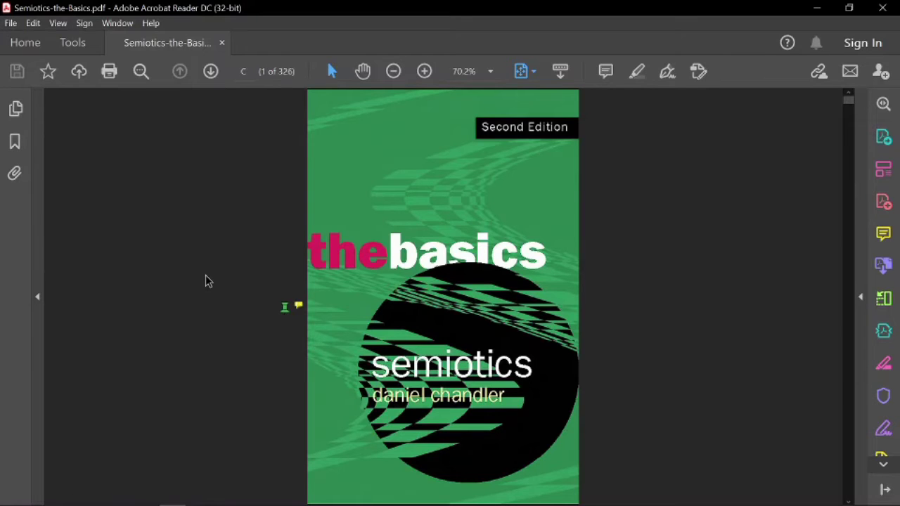
Switch to Adobe Acrobat Reader and page through the front matter of Semiotics-the-Basics.pdf for the book's publication details.
left_click(210, 72)
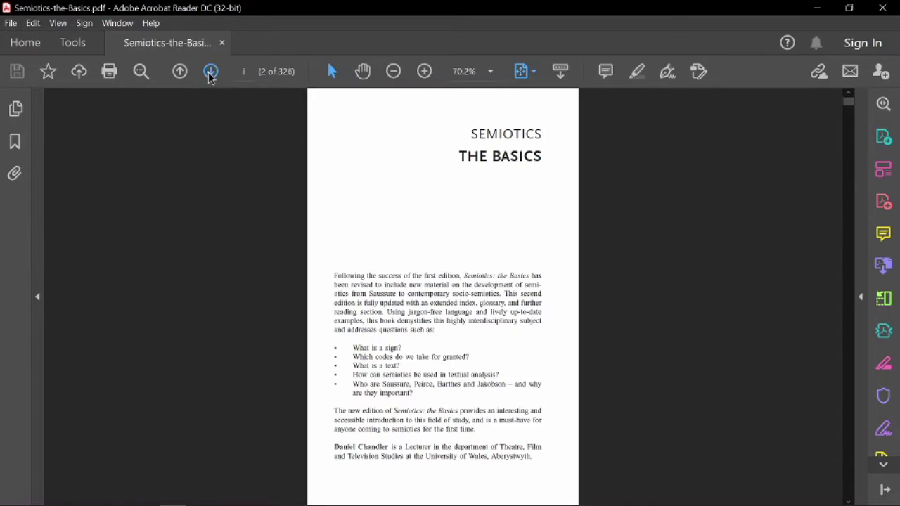
left_click(210, 73)
left_click(210, 72)
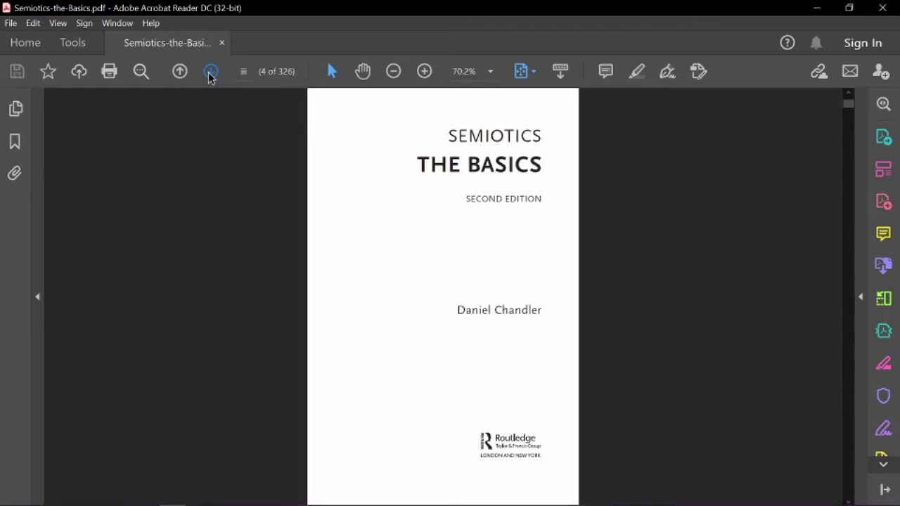
left_click(211, 73)
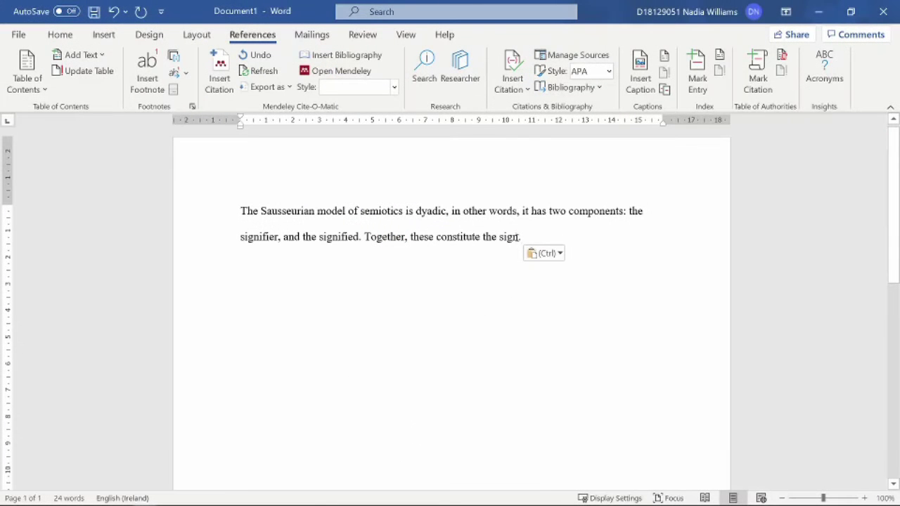
In Word, start a new book source for a citation before the final full stop, with all bibliography fields shown.
key("Left")
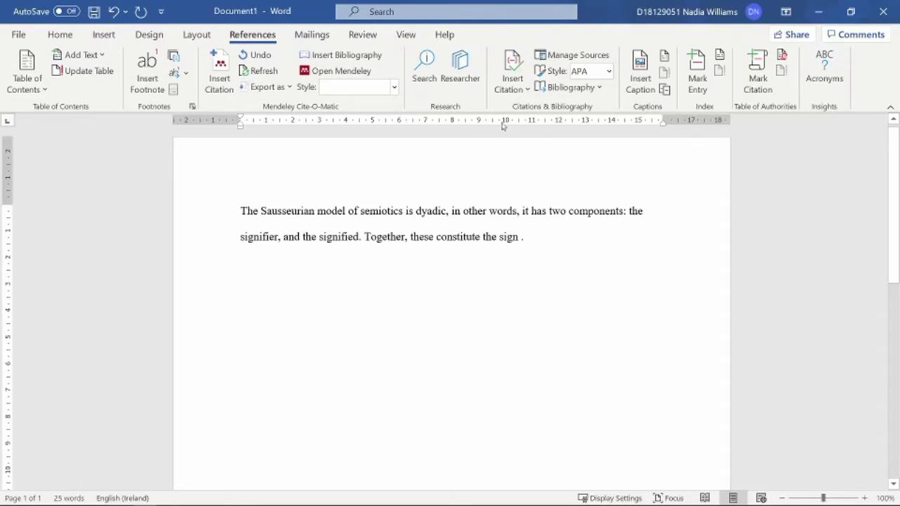
left_click(507, 87)
left_click(520, 111)
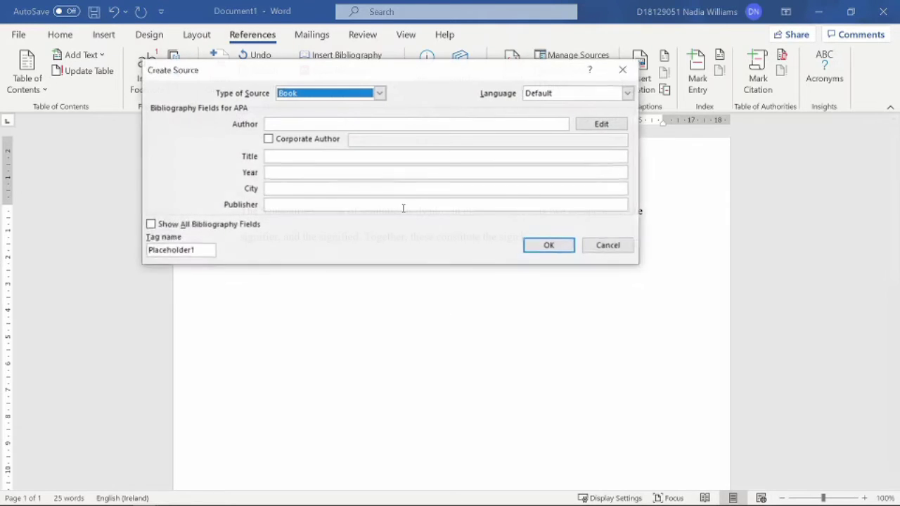
left_click(151, 225)
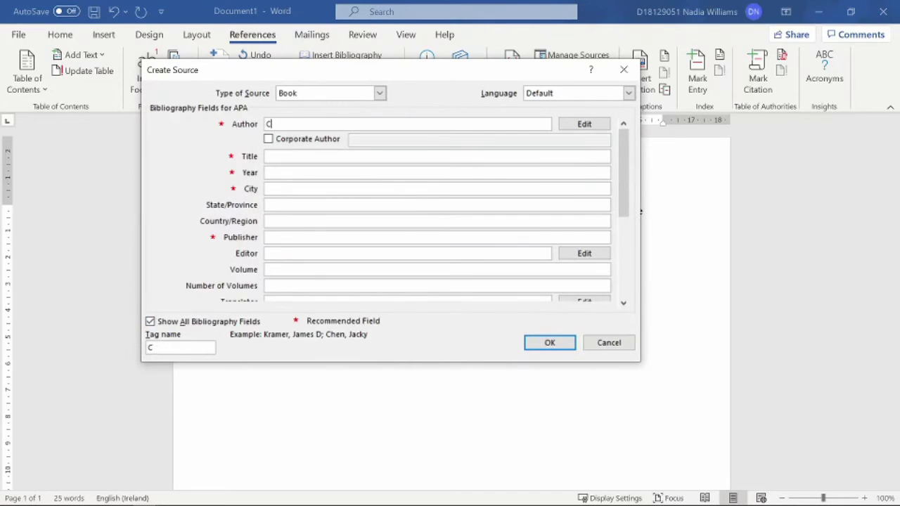
Fill in the source's author name, title Semiotics The Basics, year 2007 and city Oxon.
left_click(281, 124)
type("Chandler, Daniel")
key("Tab")
key("Tab")
type("Semiotics The Basics")
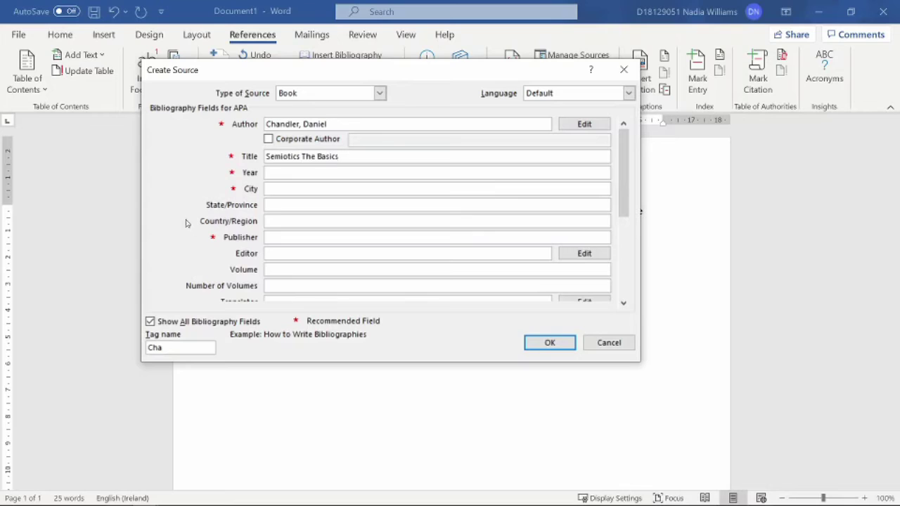
key("Tab")
type("2007")
key("Tab")
type("Oxon")
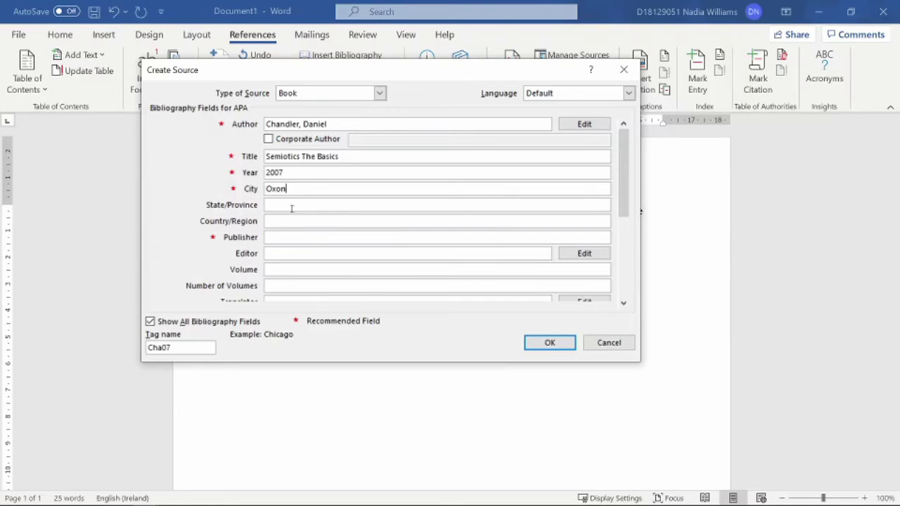
Set the source's country to United Kingdom and its publisher to Routledge.
left_click(287, 204)
left_click(284, 223)
type("United Kingdom")
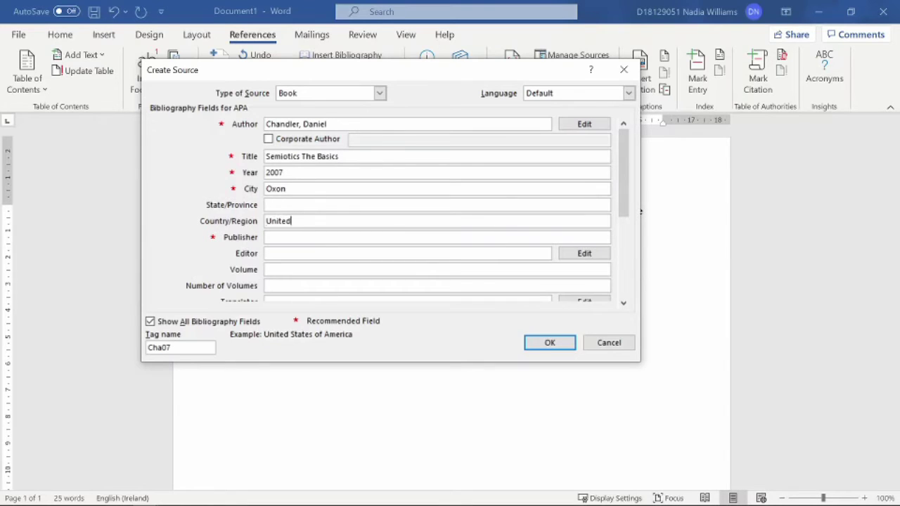
left_click(282, 240)
type("Routledge")
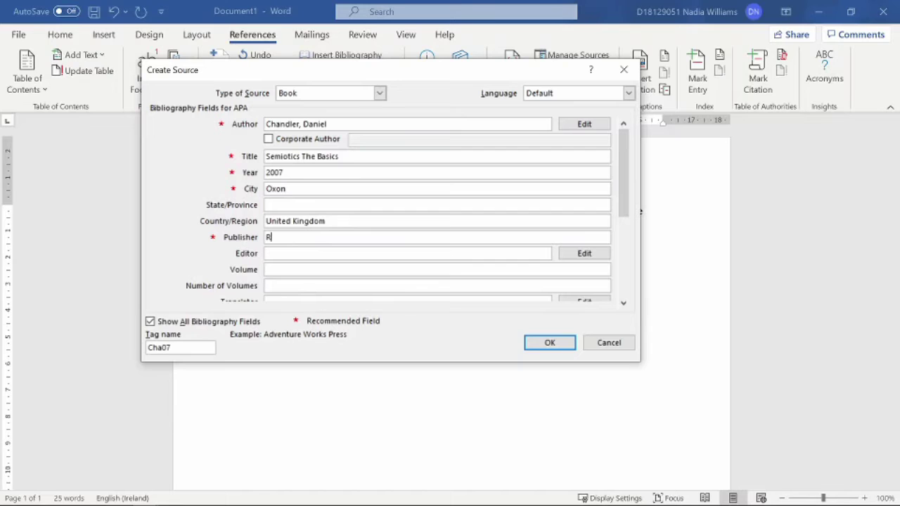
Complete the source's further details with pages 326, edition 2nd and medium PDF.
scroll(278, 237, "down", 3)
left_click(275, 238)
type("326")
key("Tab")
type("2nd")
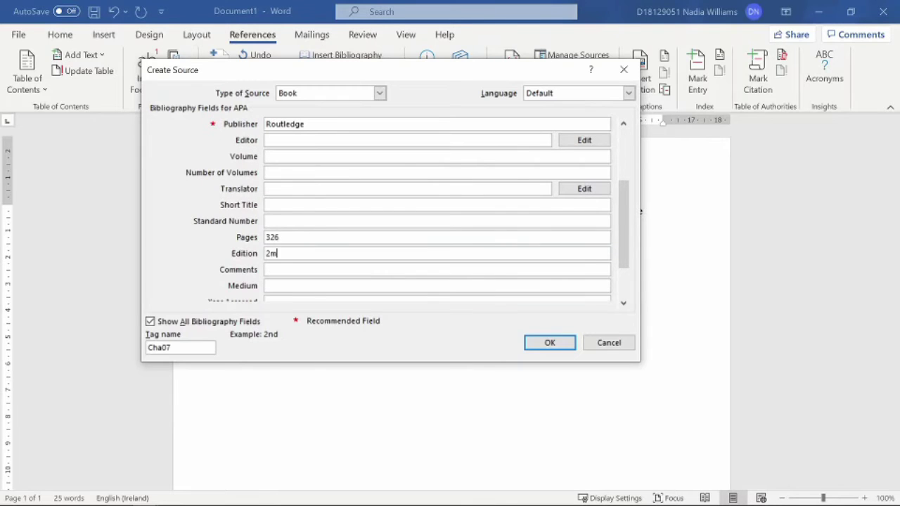
key("Tab")
key("Tab")
key("Tab")
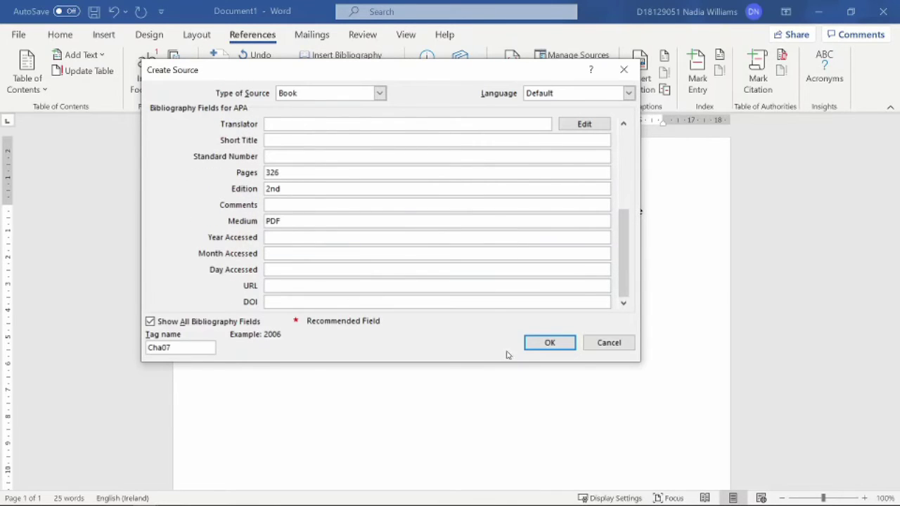
Save the new book source and insert its citation at the end of the last sentence.
left_click(550, 343)
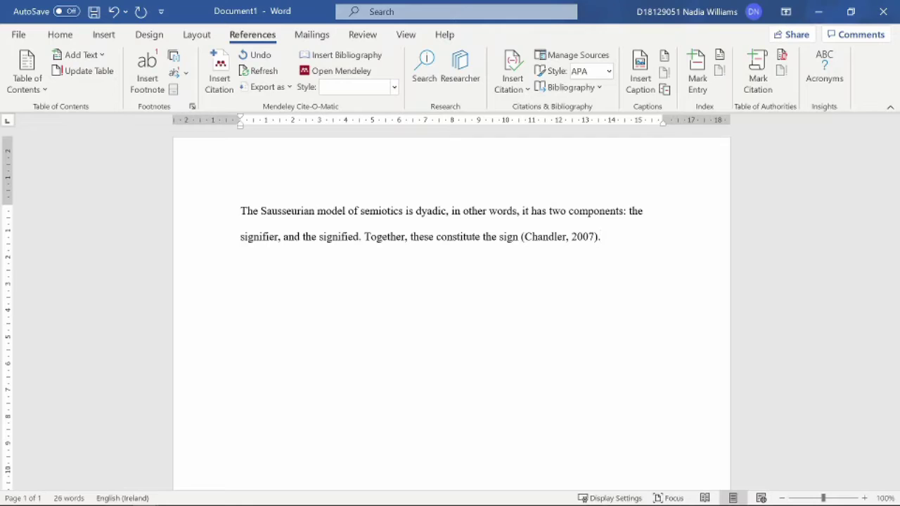
Switch to Acrobat Reader and look up the passage on the Saussurean model on page 14 of Semiotics-the-Basics.pdf.
mouse_move(343, 496)
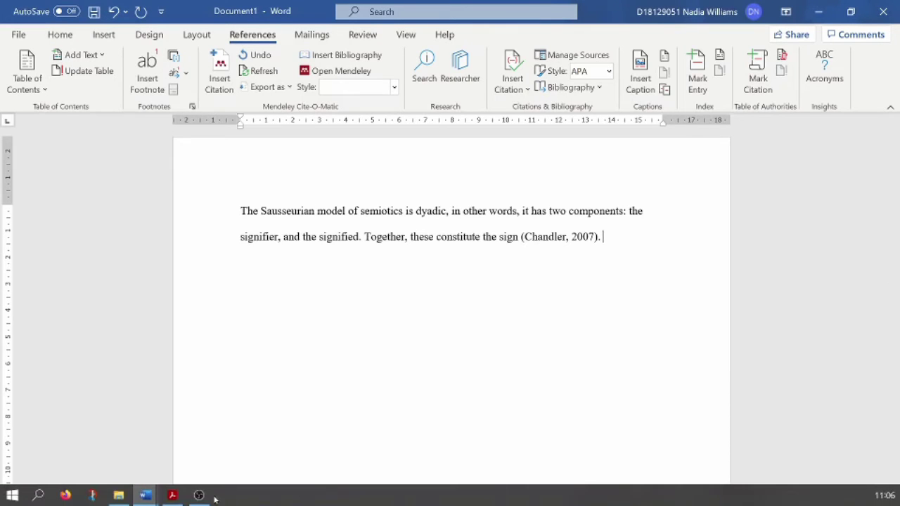
mouse_move(177, 500)
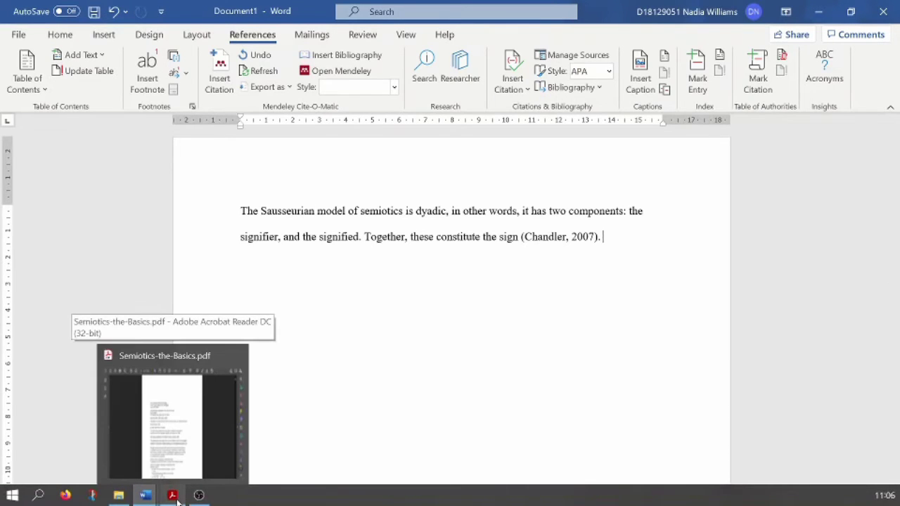
left_click(177, 500)
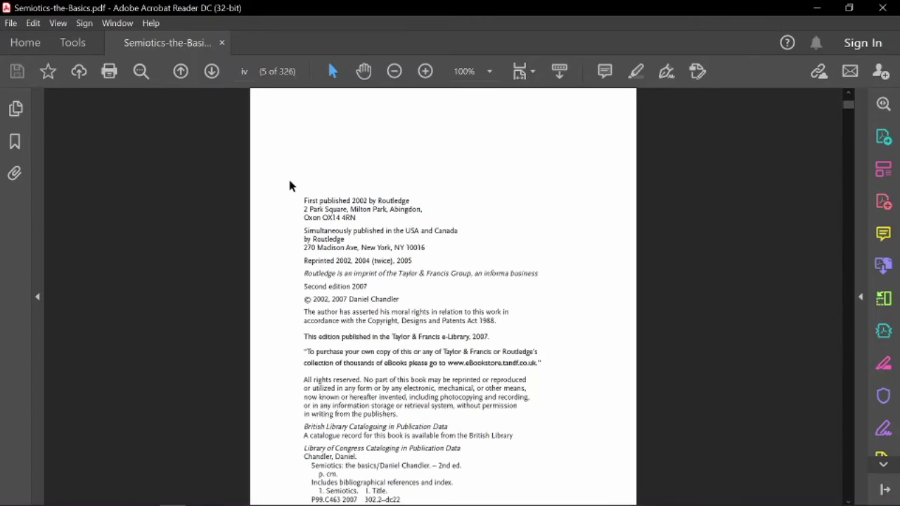
left_click(251, 71)
type("14")
key("Return")
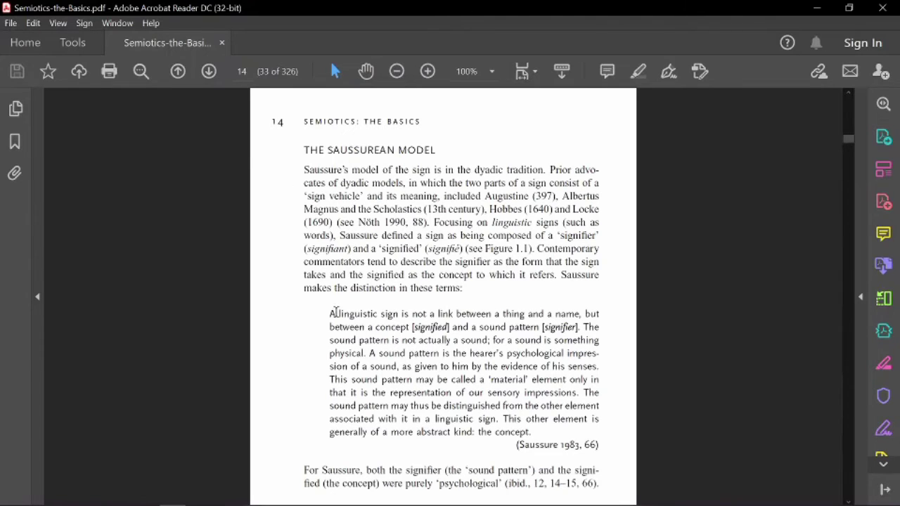
left_click_drag(308, 174, 426, 196)
left_click(341, 248)
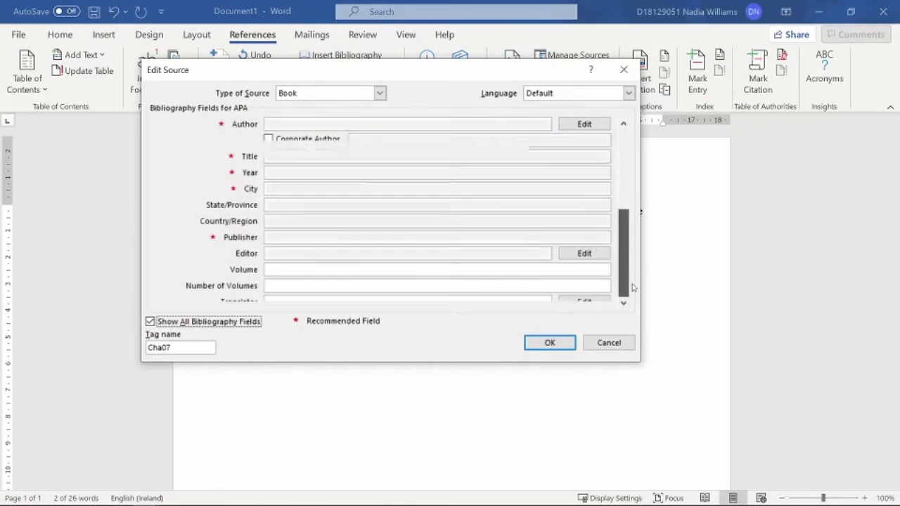
Back in Word, review the bibliography fields of the citation's source and cancel the source edit.
scroll(294, 213, "down", 4)
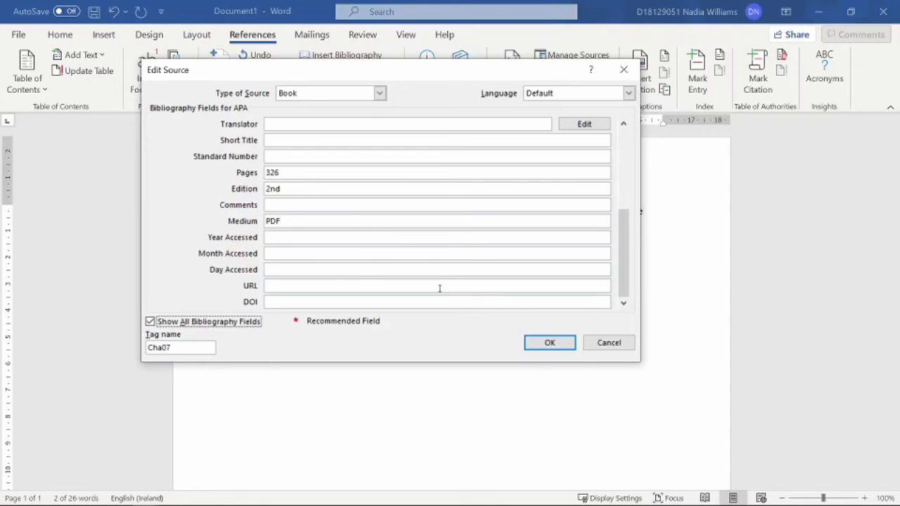
left_click(606, 343)
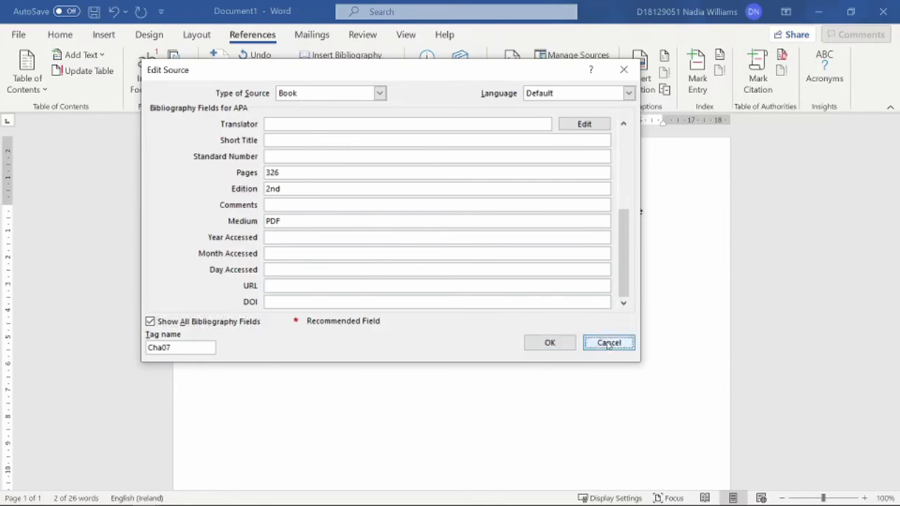
Edit the 2007 citation in the text to add page 14.
left_click(604, 268)
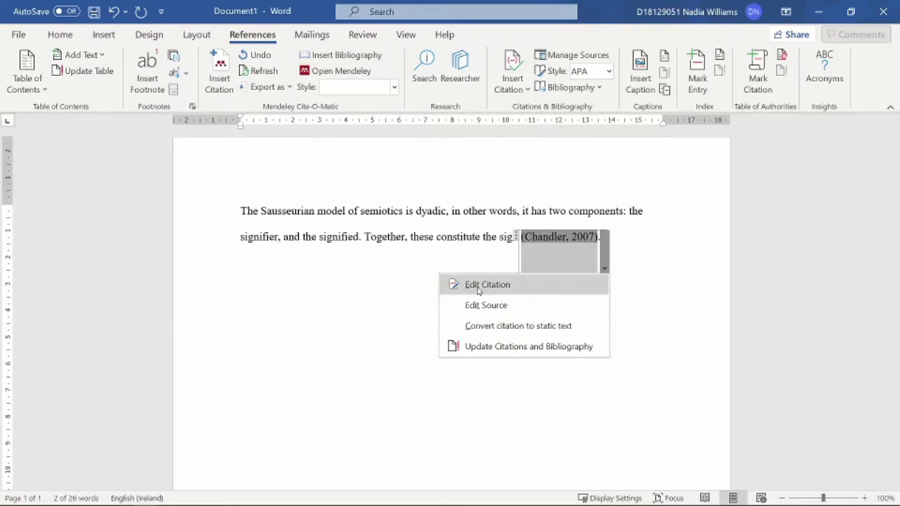
left_click(427, 299)
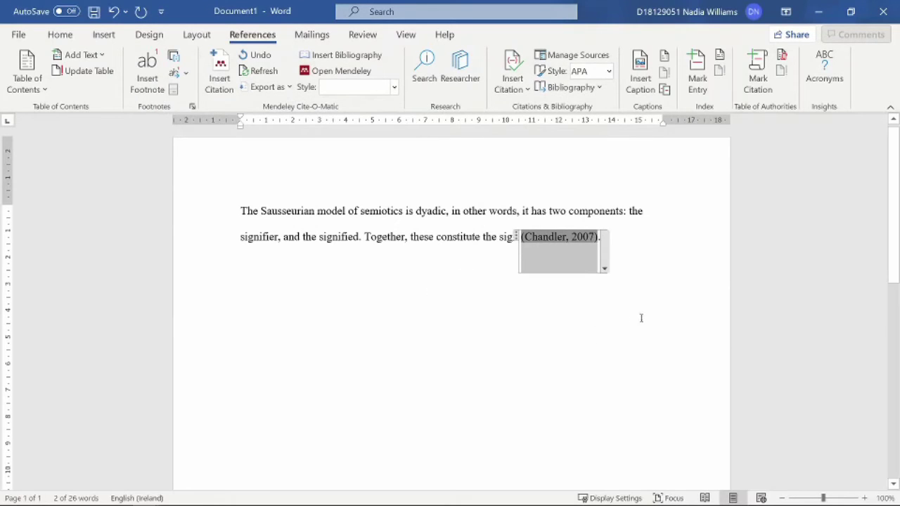
left_click(686, 258)
left_click(575, 236)
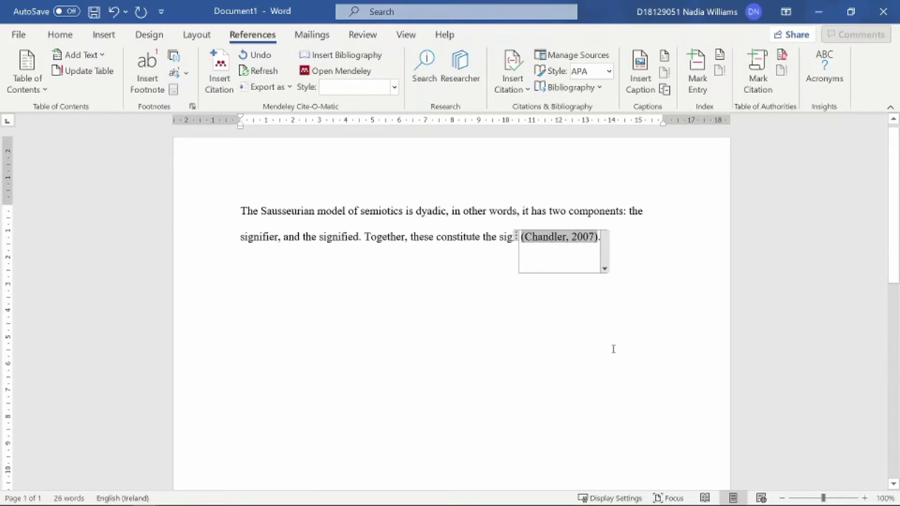
left_click(603, 270)
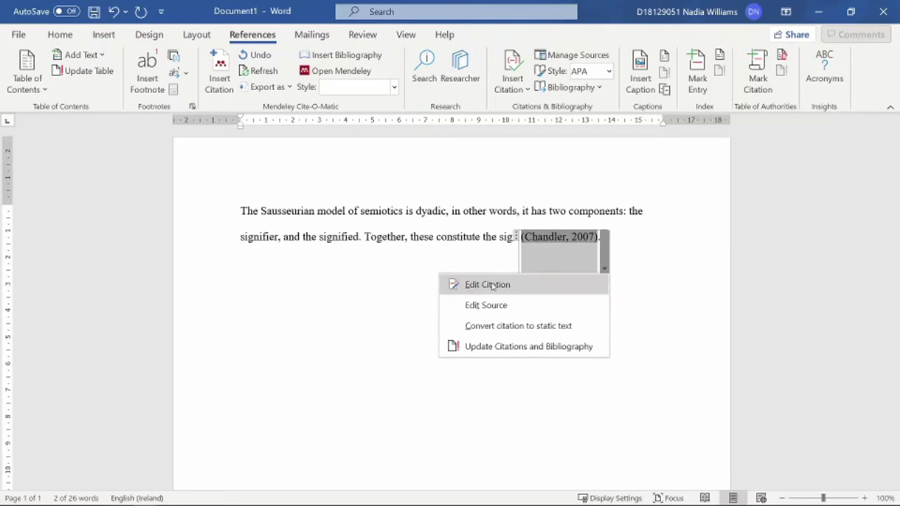
left_click(493, 286)
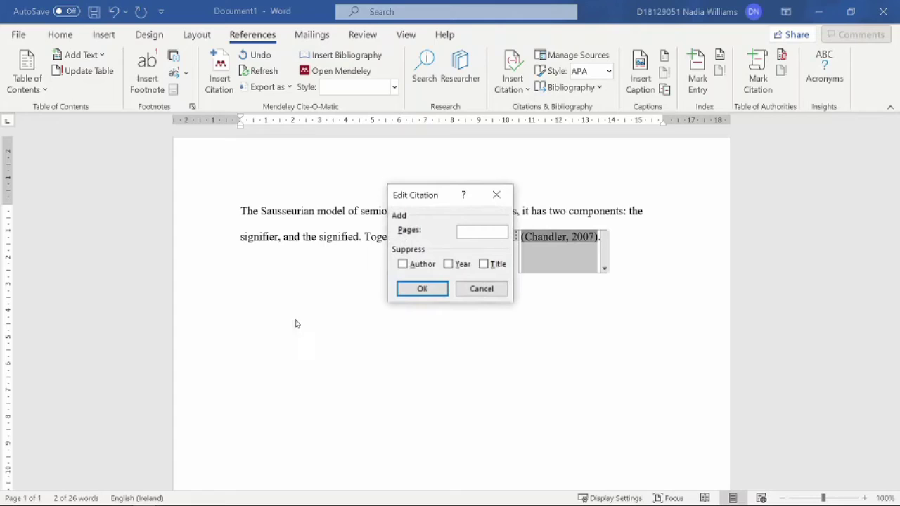
left_click(472, 231)
type("14")
left_click(420, 291)
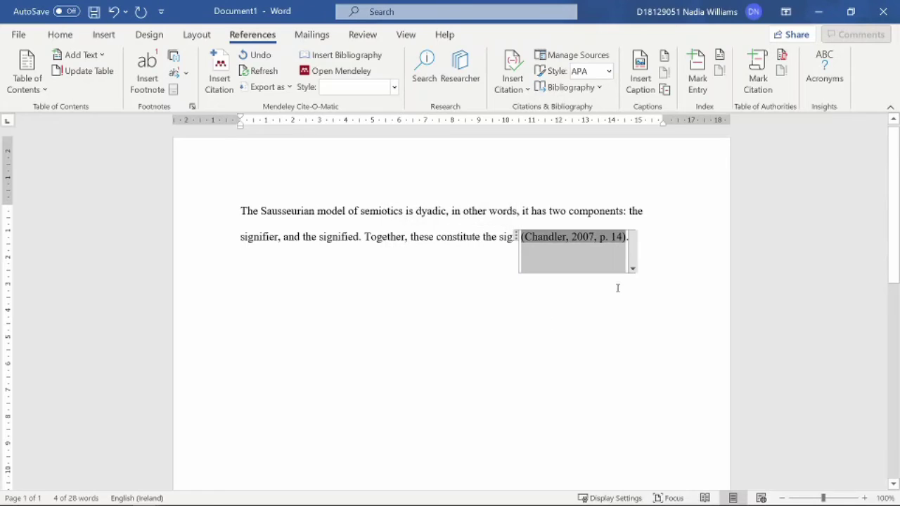
left_click(605, 352)
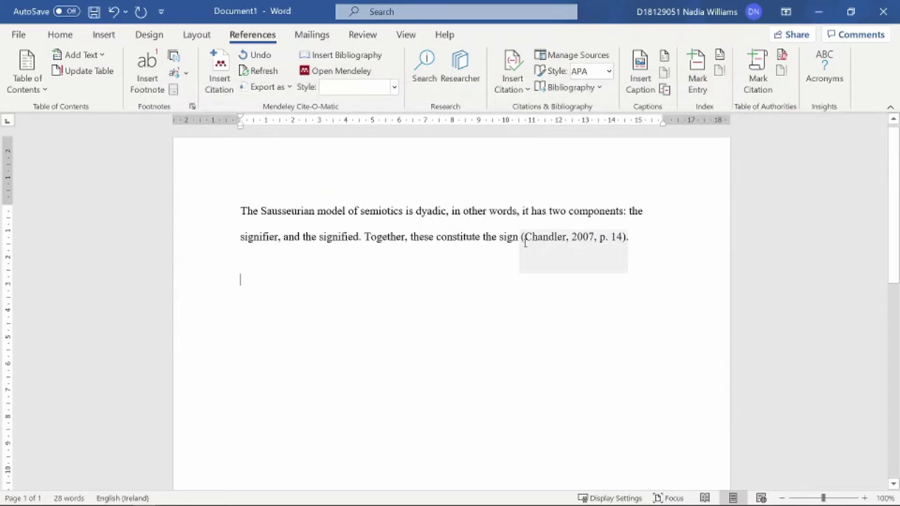
In Source Manager, preview the master list entries and copy Title1 (2020), Title2 (2018) and Title3 (2017) to the current list.
left_click(575, 56)
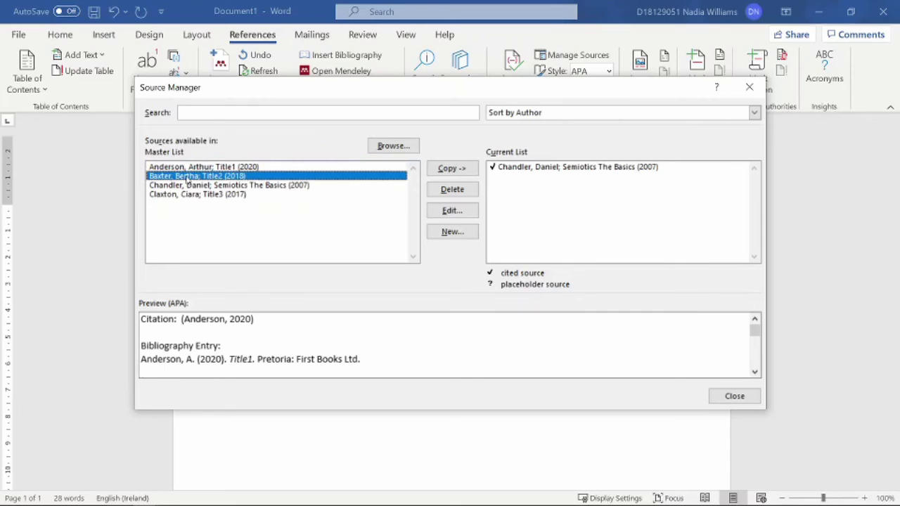
left_click(186, 177)
left_click(182, 195)
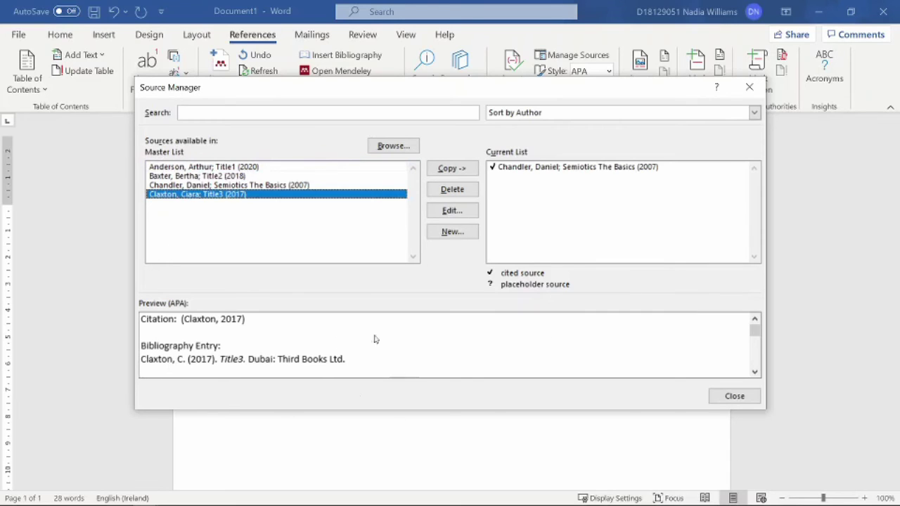
left_click(216, 167)
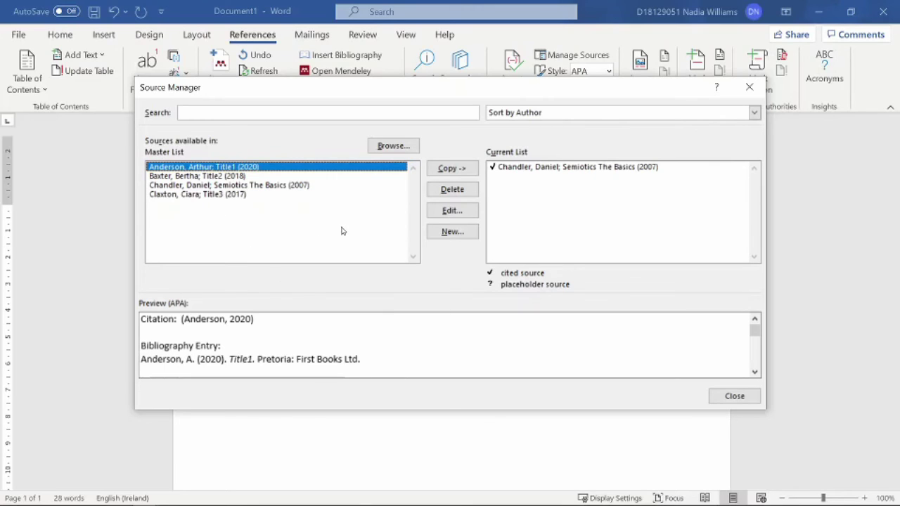
left_click(452, 169)
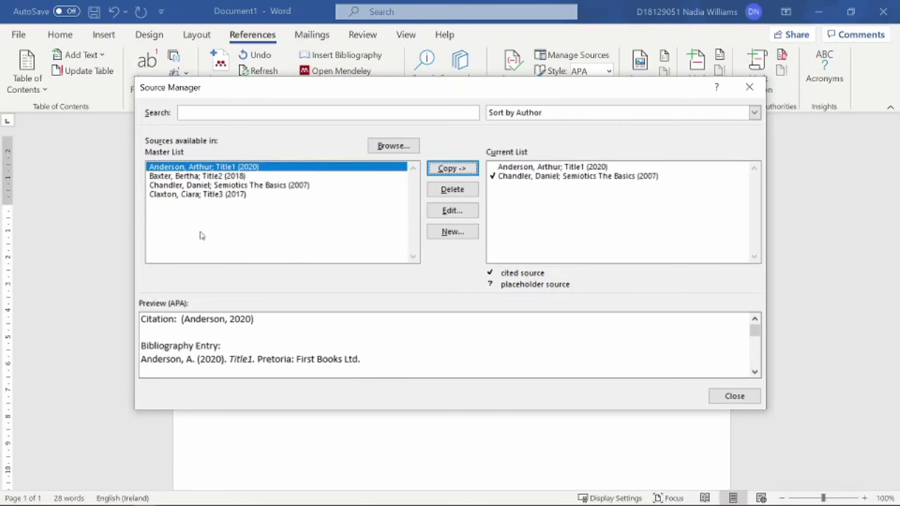
left_click(176, 177)
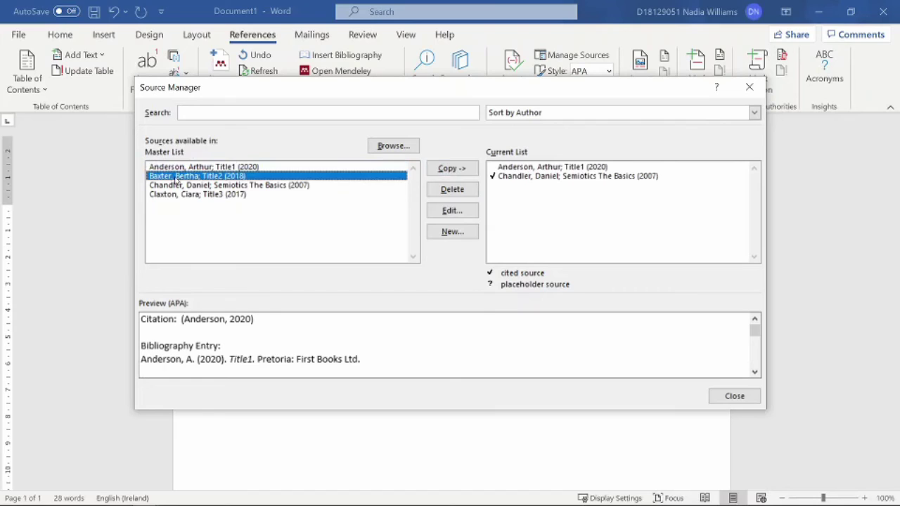
left_click(450, 173)
left_click(199, 196)
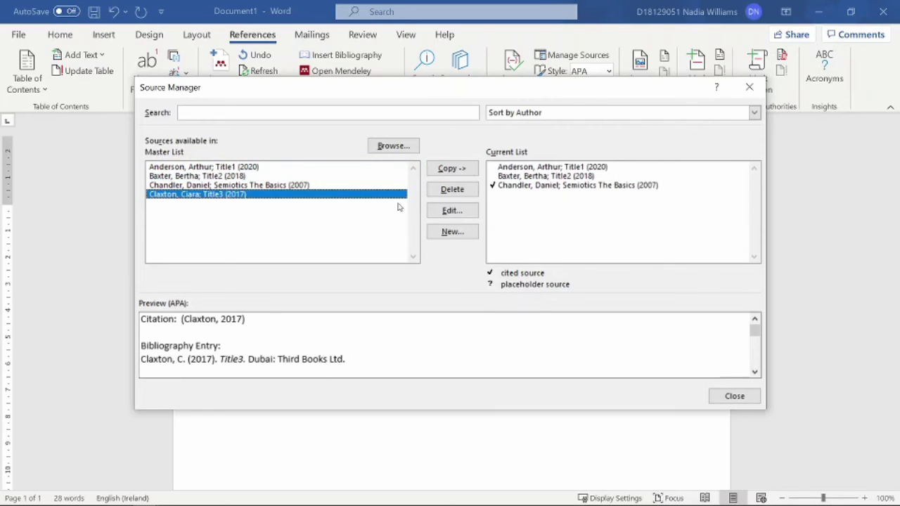
left_click(453, 169)
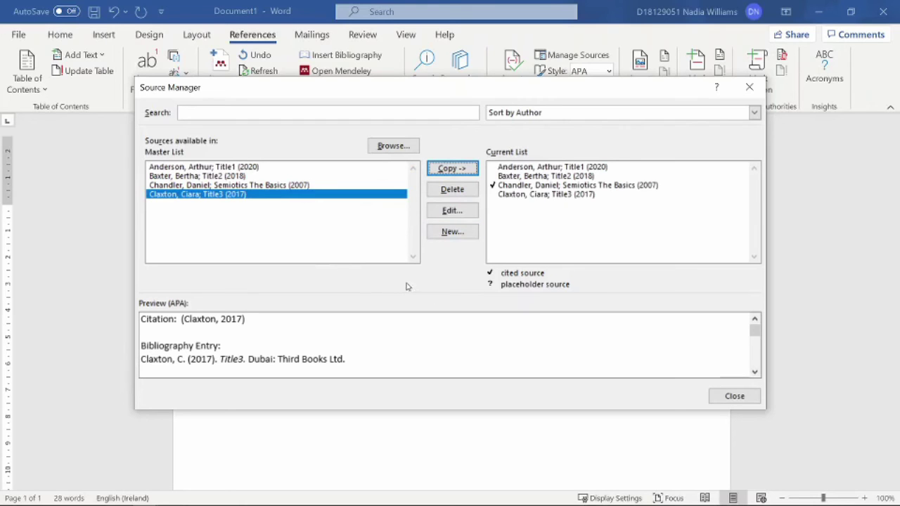
left_click(732, 397)
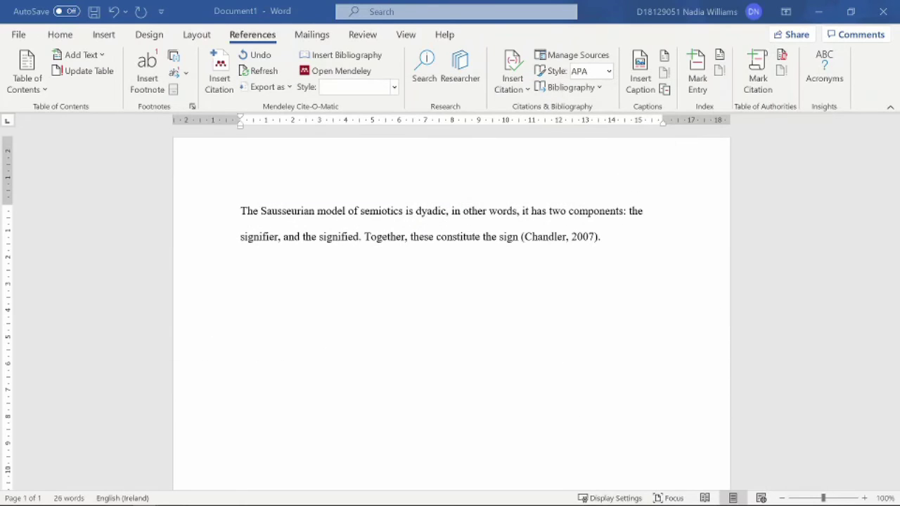
Paste the sample statements after the existing text and cite Title1 (2020) before the full stop of the first one.
left_click(617, 241)
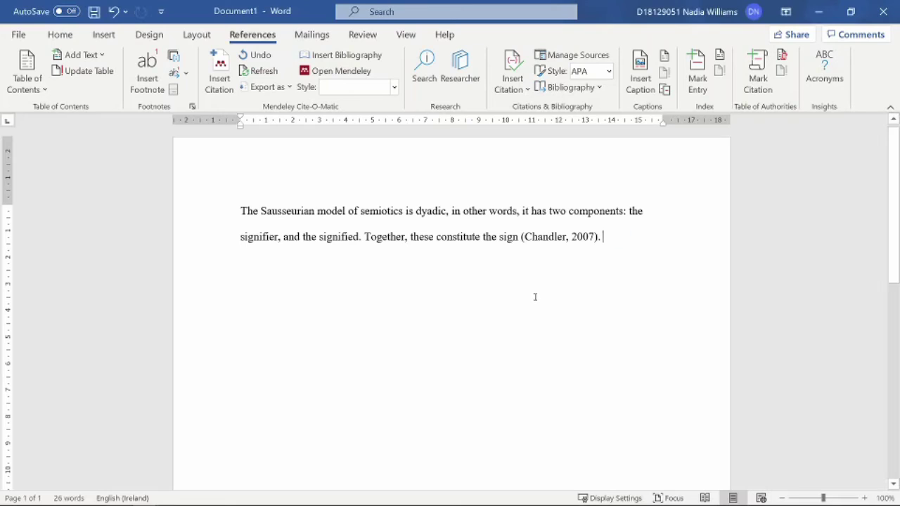
key("ctrl+v")
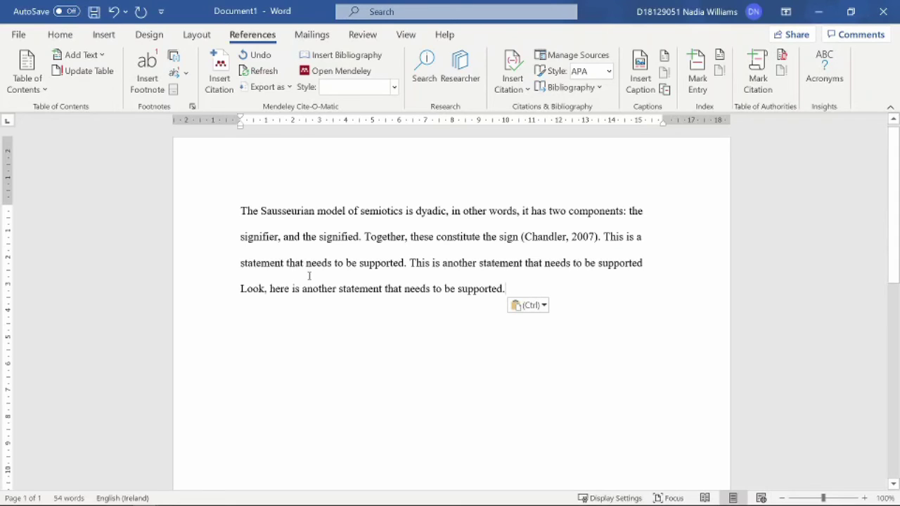
left_click(405, 263)
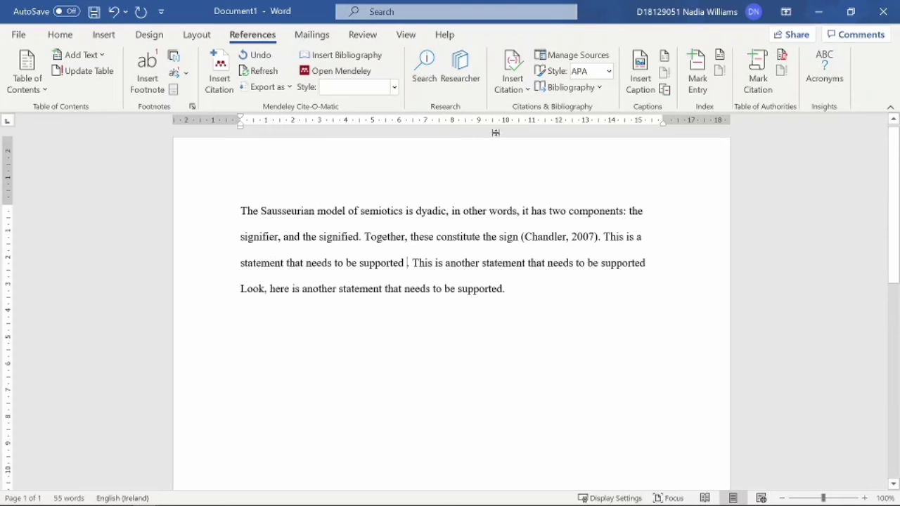
left_click(517, 92)
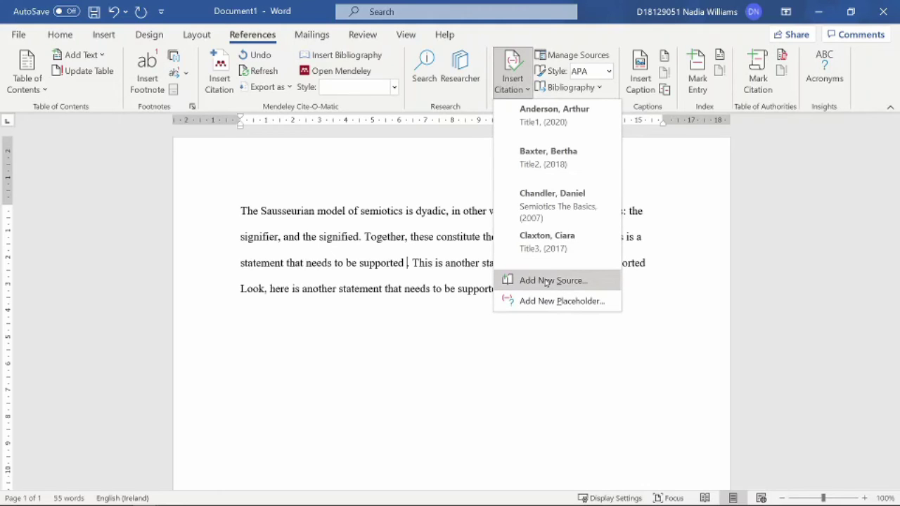
left_click(548, 121)
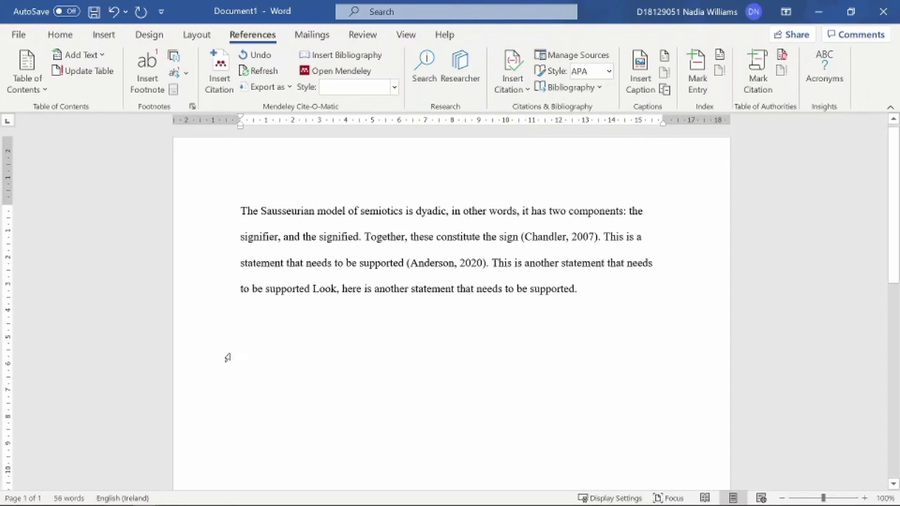
Cite Title2 (2018) after the second pasted statement and end that sentence with a full stop.
left_click(312, 296)
left_click(512, 74)
left_click(534, 160)
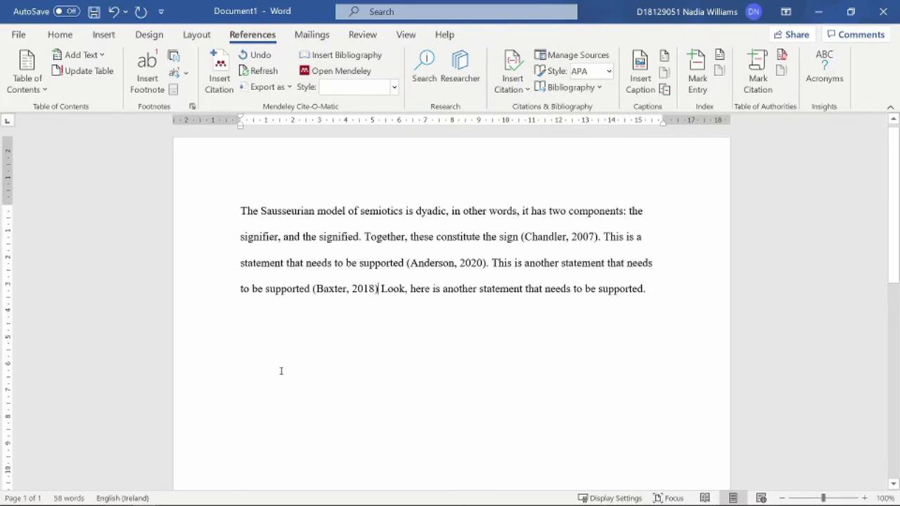
type(".")
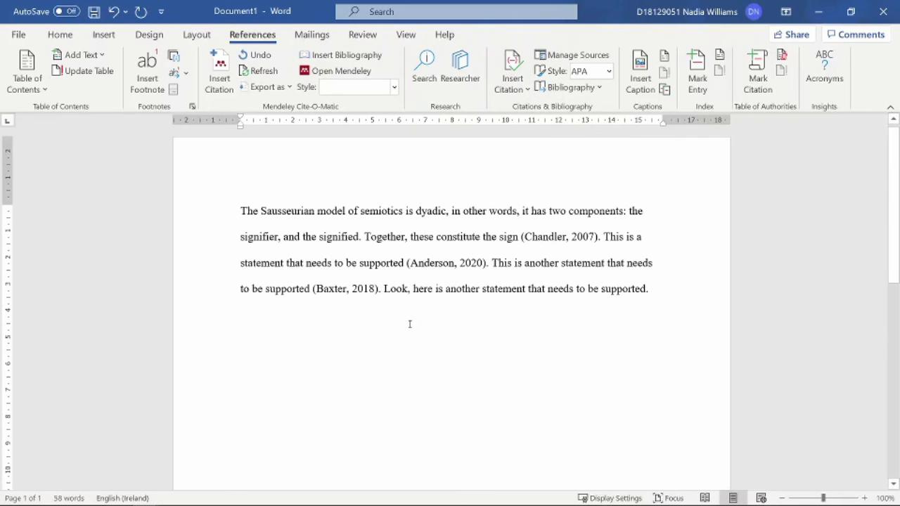
Cite Title3 (2017) before the full stop of the last pasted statement.
left_click(648, 288)
left_click(510, 90)
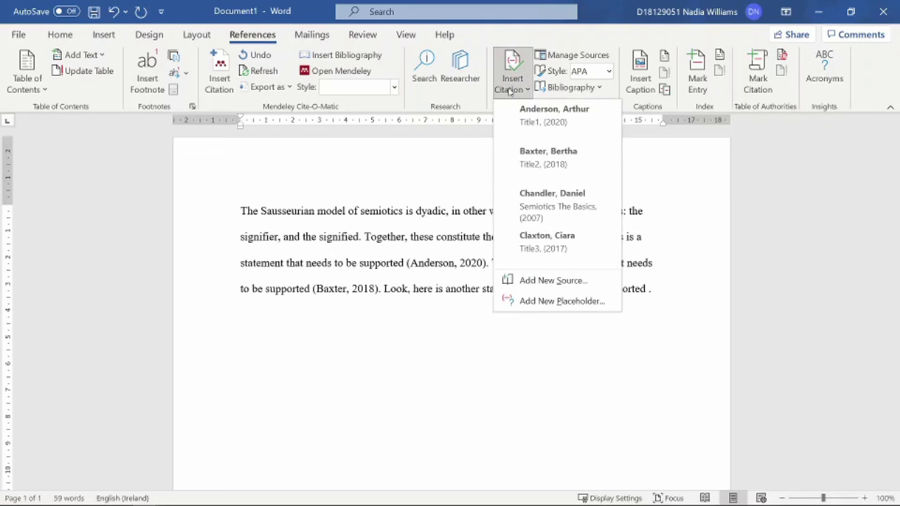
left_click(518, 265)
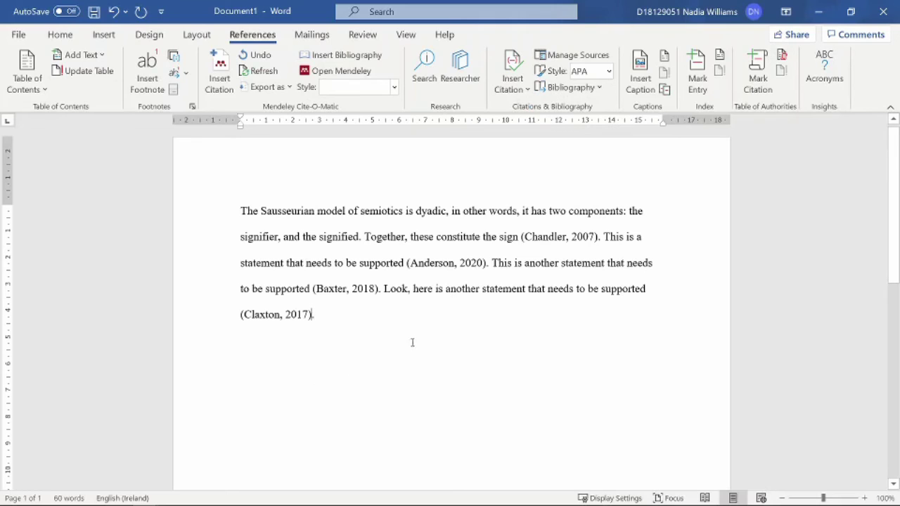
Insert the built-in References list on a new line below the paragraph, review it and minimise the document window.
left_click(374, 315)
key("Return")
left_click(599, 87)
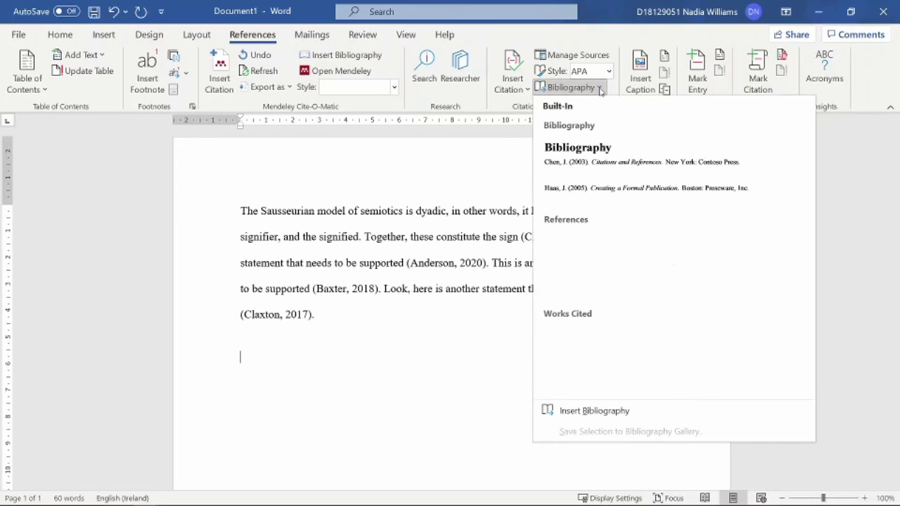
left_click(603, 258)
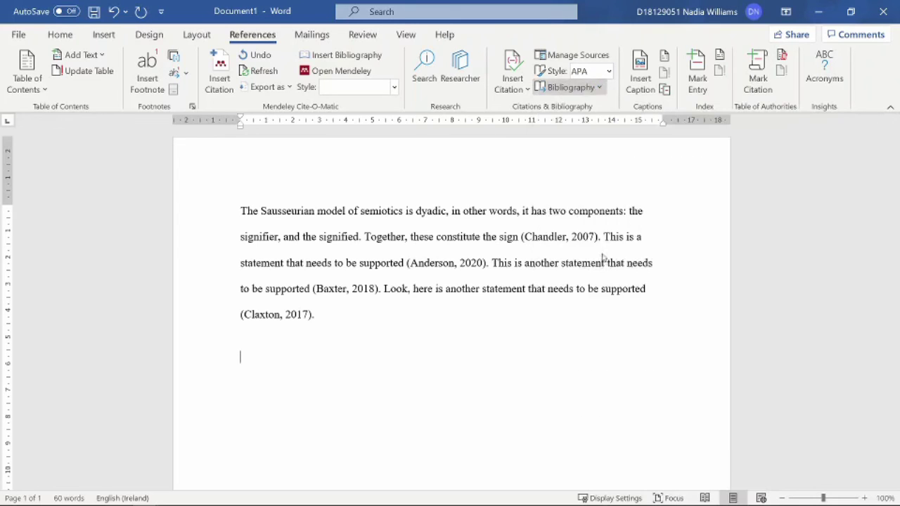
scroll(198, 352, "up", 10)
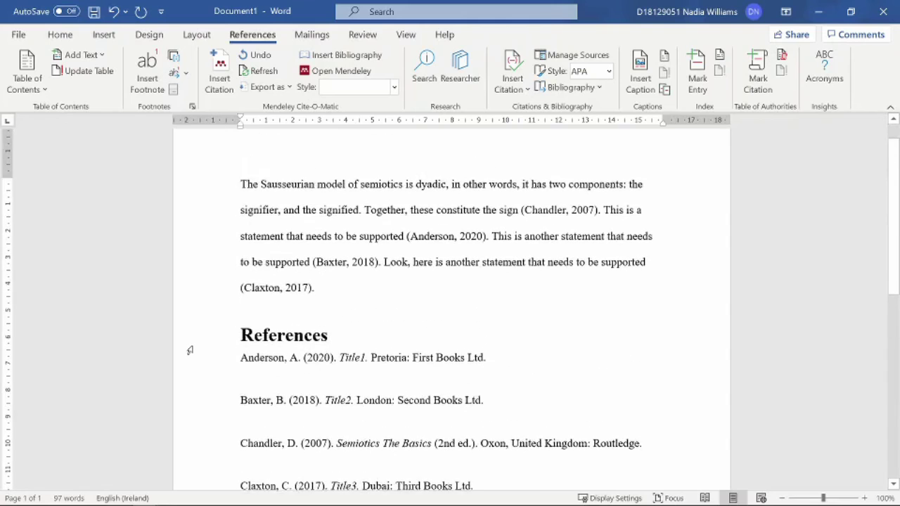
scroll(189, 350, "down", 2)
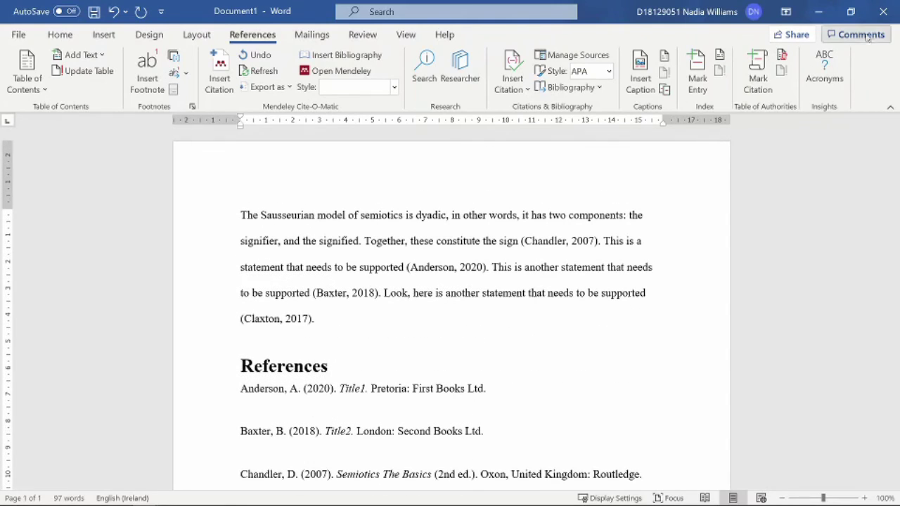
left_click(822, 10)
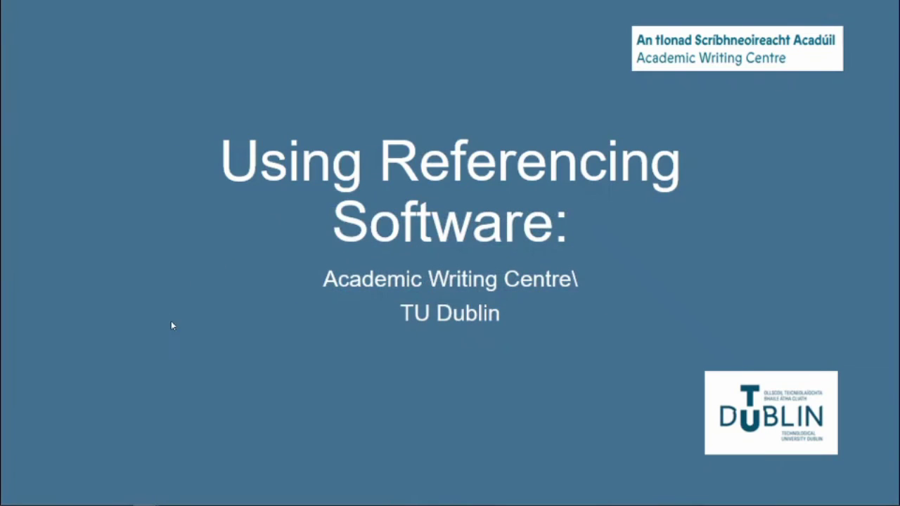